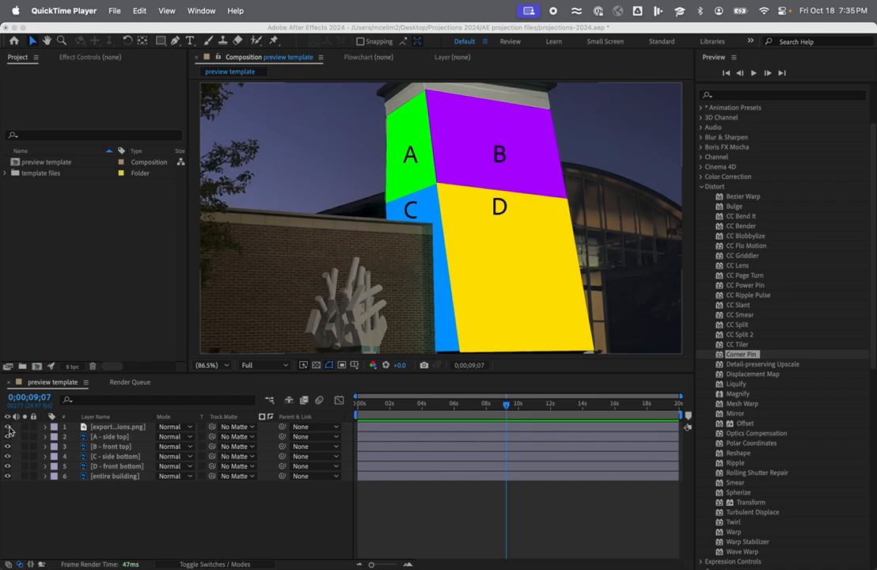
# Hide the export PNG guide layer and the A, B, C and D section layers, leaving only the entire building layer visible.
pyautogui.click(9, 428)
pyautogui.click(8, 427)
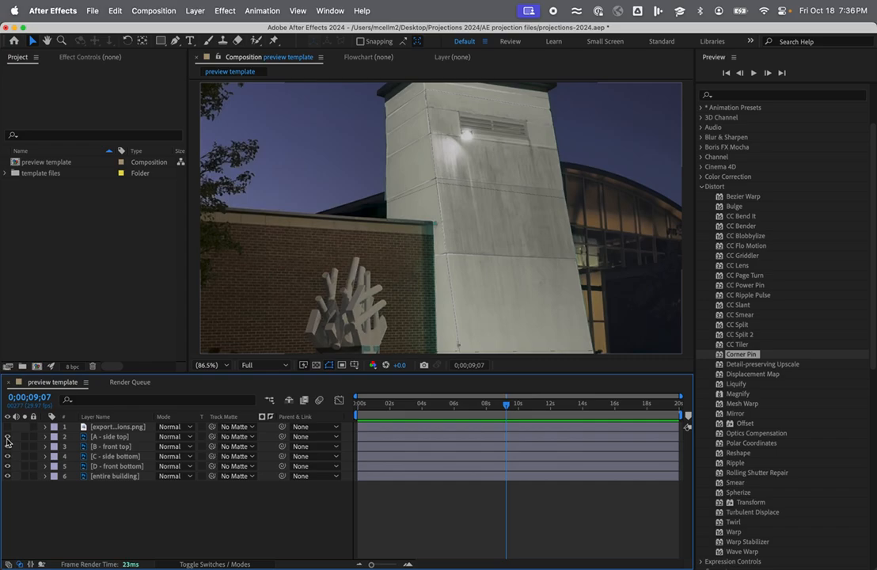
pyautogui.click(8, 437)
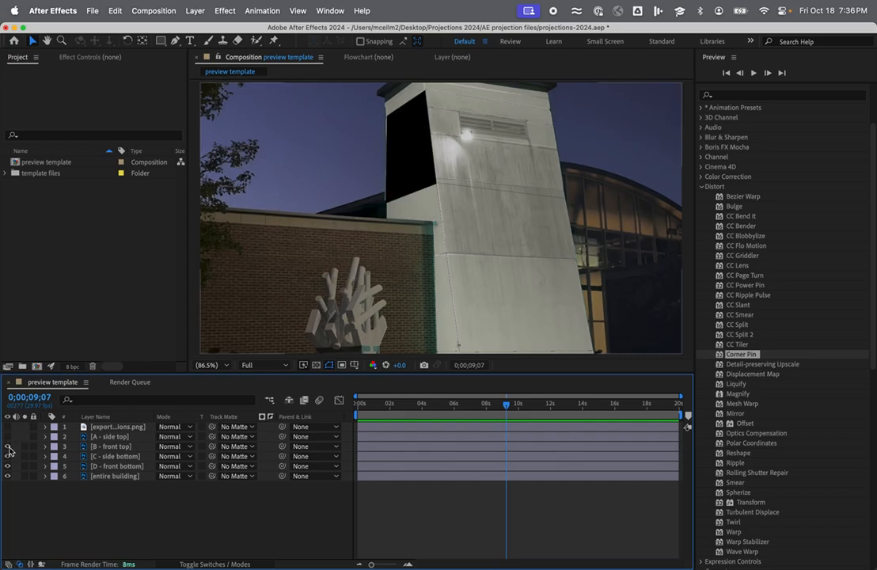
pyautogui.click(8, 446)
pyautogui.click(8, 456)
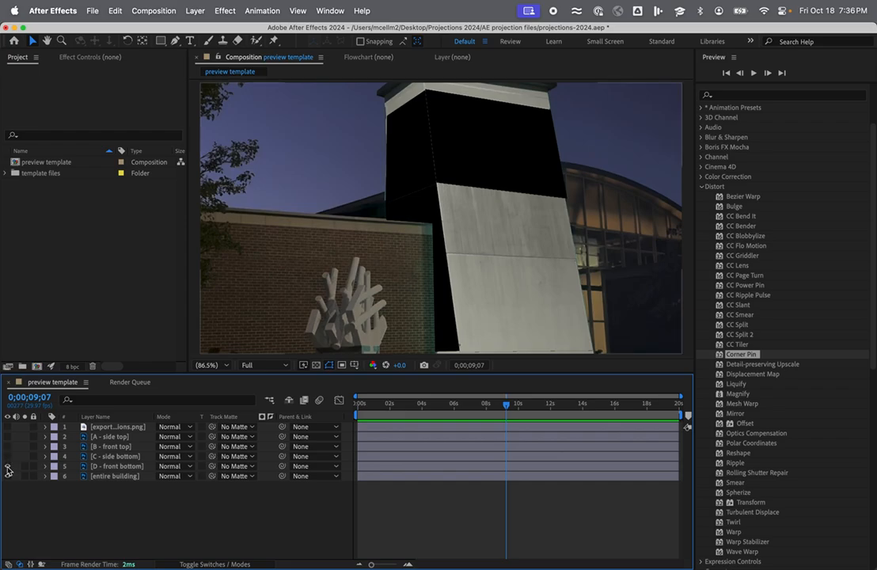
pyautogui.click(8, 466)
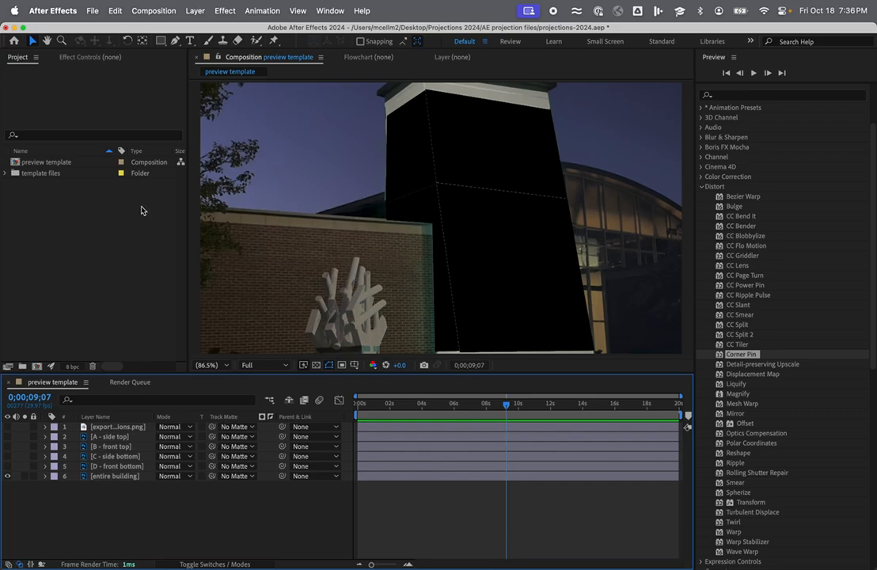
# Create a new 1920x1080, 29.97 fps composition named Checkerboard with a duration of 0;00;10;00.
pyautogui.click(90, 11)
pyautogui.moveTo(100, 32)
pyautogui.moveTo(127, 11)
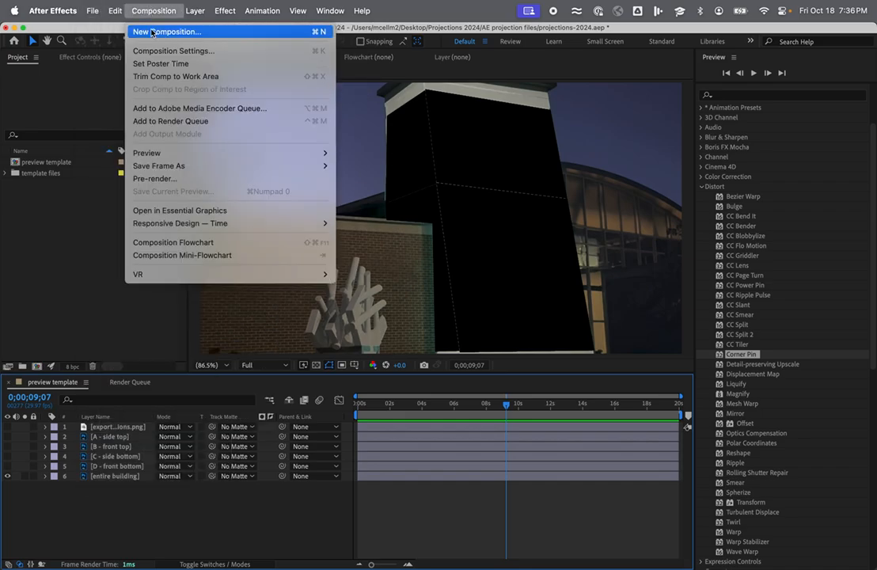
pyautogui.click(152, 33)
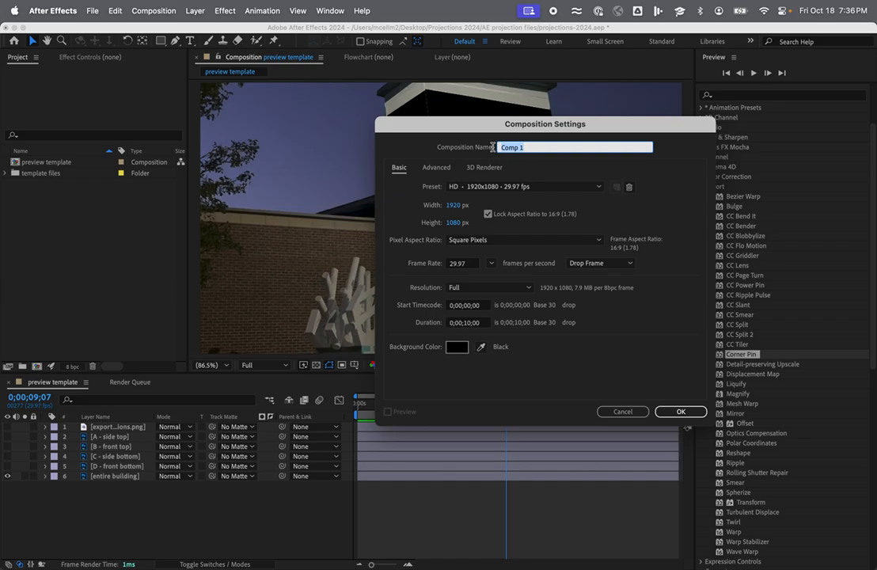
pyautogui.write('Checkerboard')
pyautogui.click(681, 413)
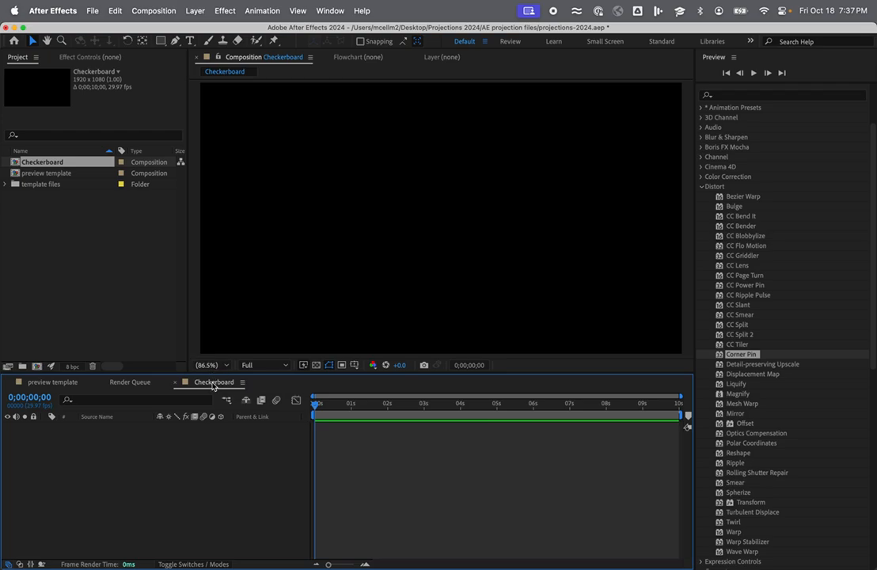
# Add a green solid layer to the Checkerboard composition and apply the Checkerboard generate effect to it.
pyautogui.click(195, 11)
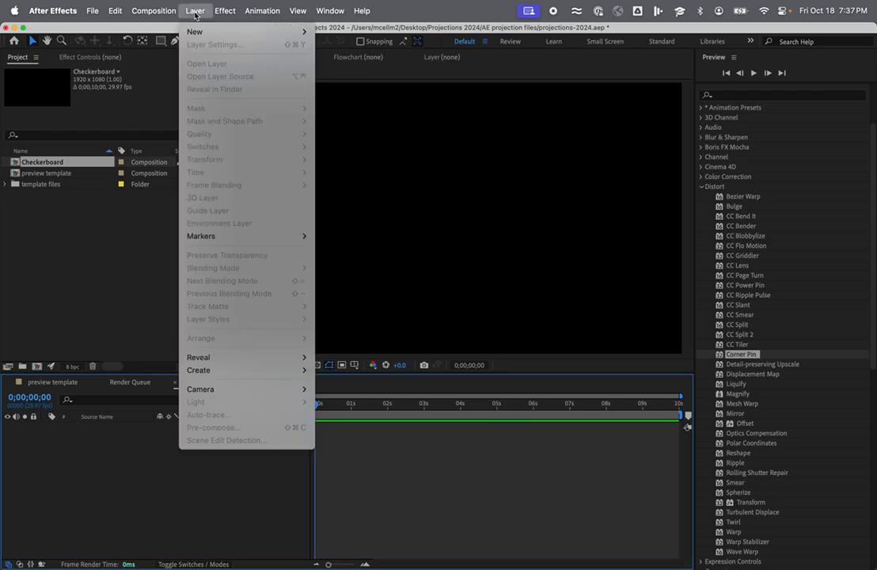
pyautogui.moveTo(199, 32)
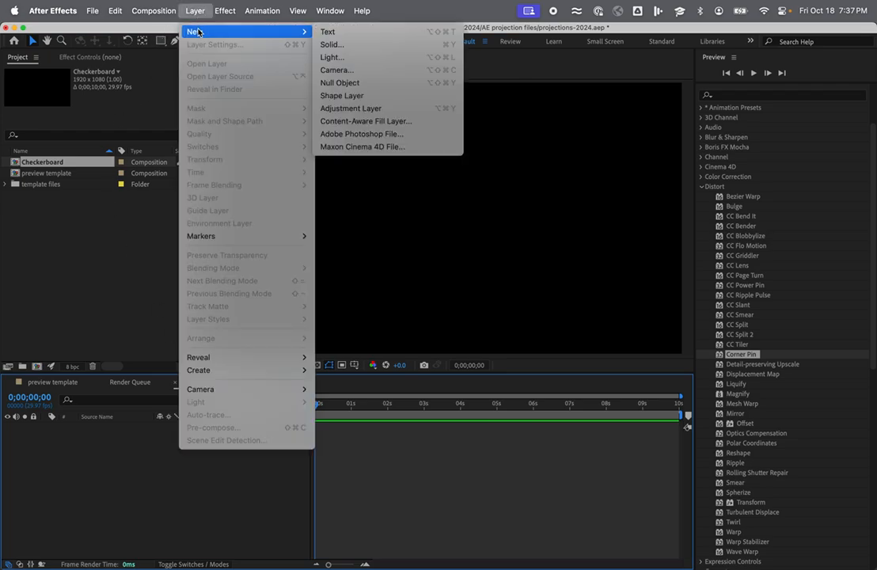
pyautogui.click(343, 49)
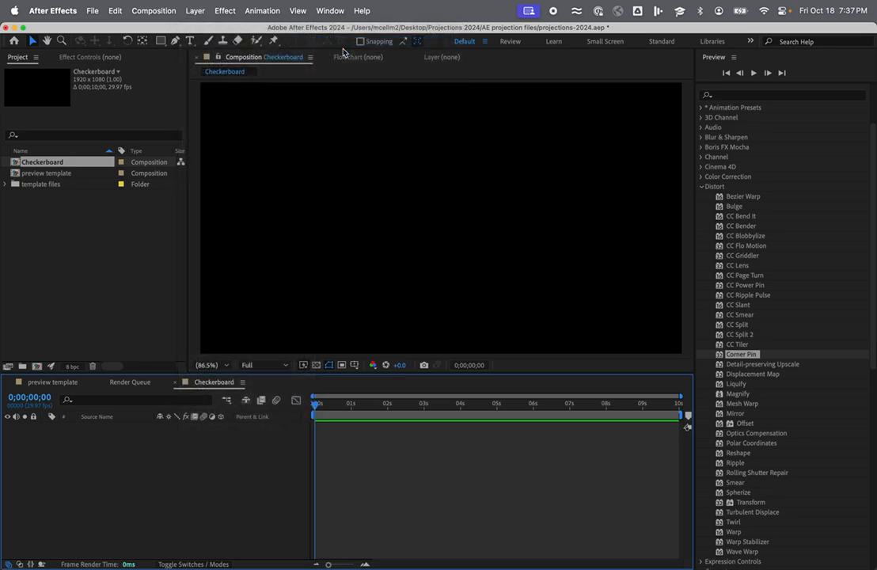
pyautogui.click(535, 409)
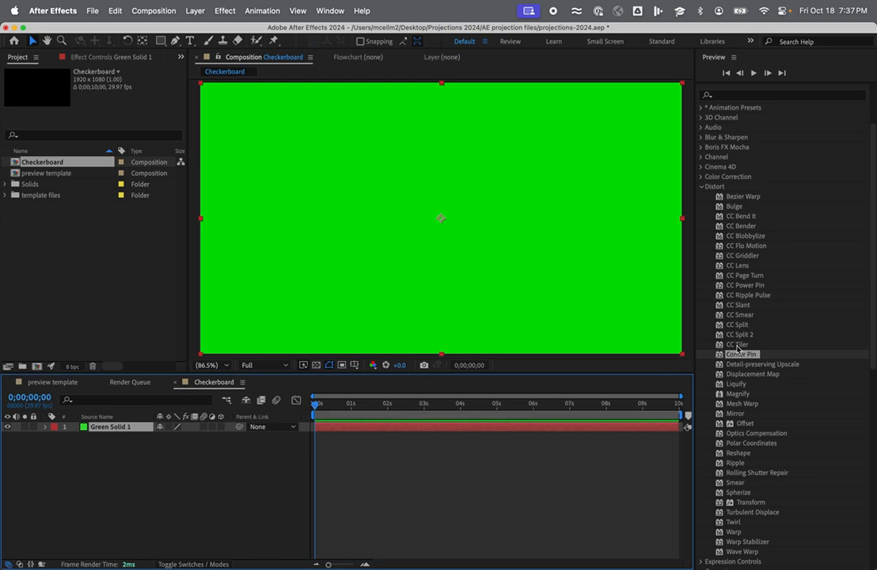
pyautogui.click(701, 187)
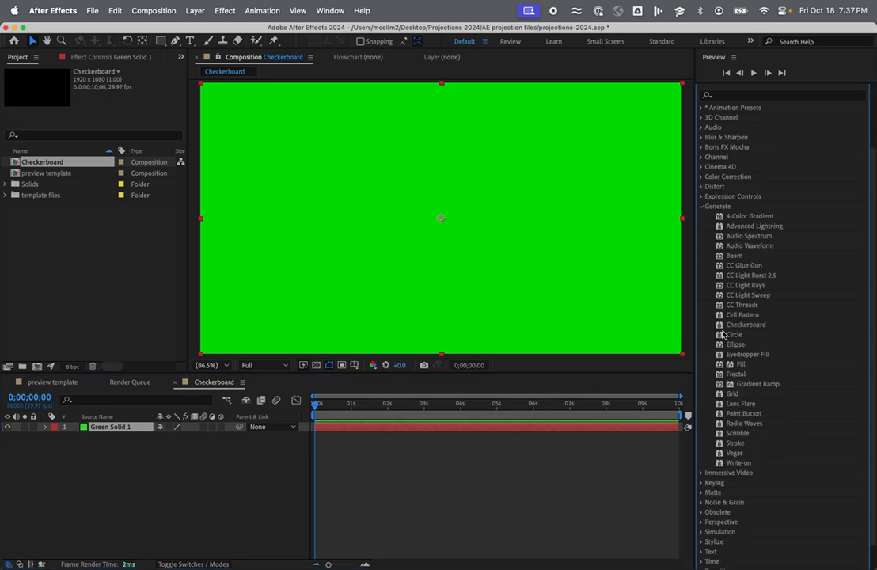
pyautogui.moveTo(725, 325); pyautogui.dragTo(499, 432)
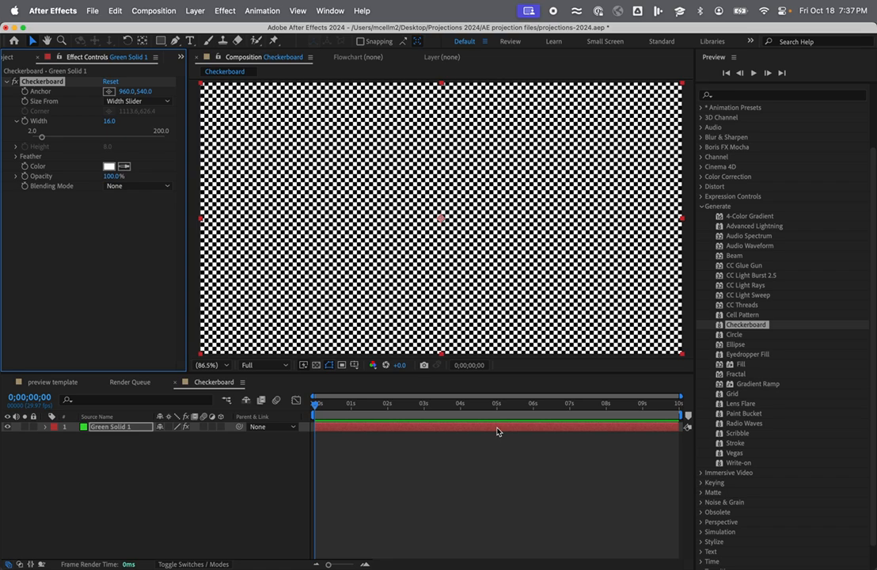
# Animate the Checkerboard effect's width with a keyframe at the first frame and a width of 100 at the last frame.
pyautogui.click(25, 121)
pyautogui.moveTo(314, 404); pyautogui.dragTo(679, 405)
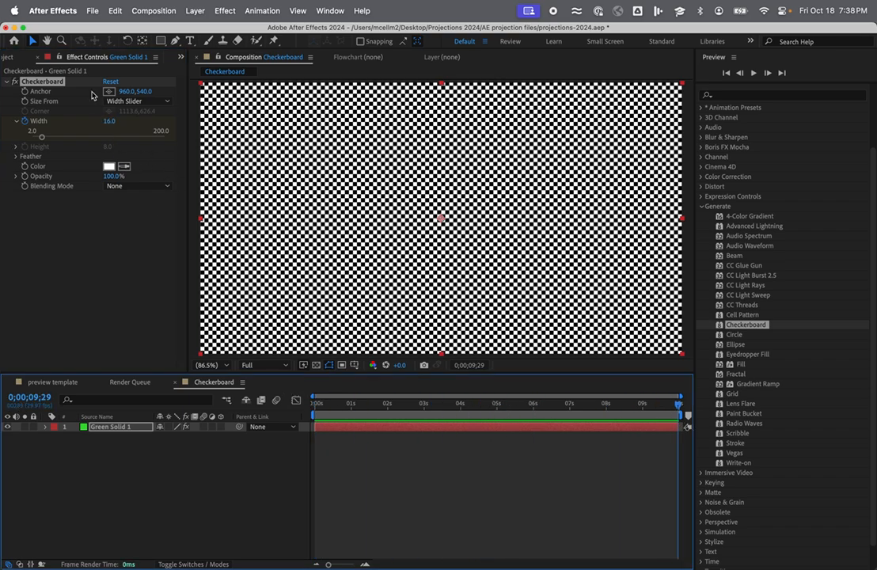
pyautogui.click(108, 122)
pyautogui.write('100')
pyautogui.press('Return')
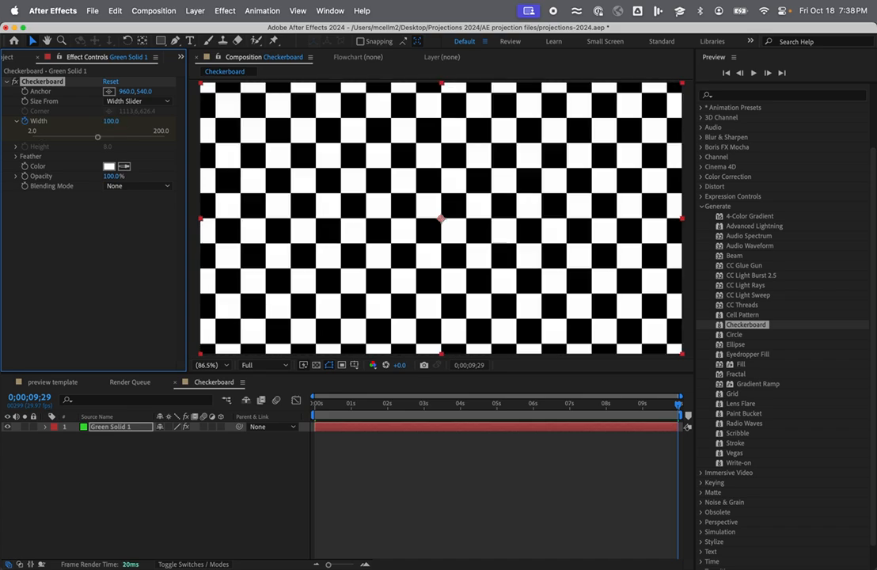
pyautogui.moveTo(679, 406); pyautogui.dragTo(268, 397)
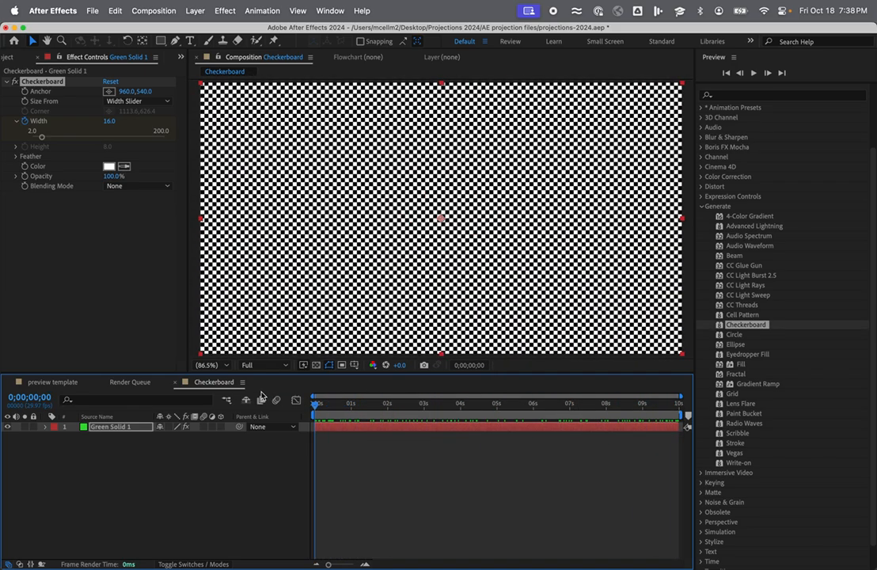
# In the preview template composition, check the lettered guide and turn on the A - side top and C - side bottom layers.
pyautogui.click(49, 383)
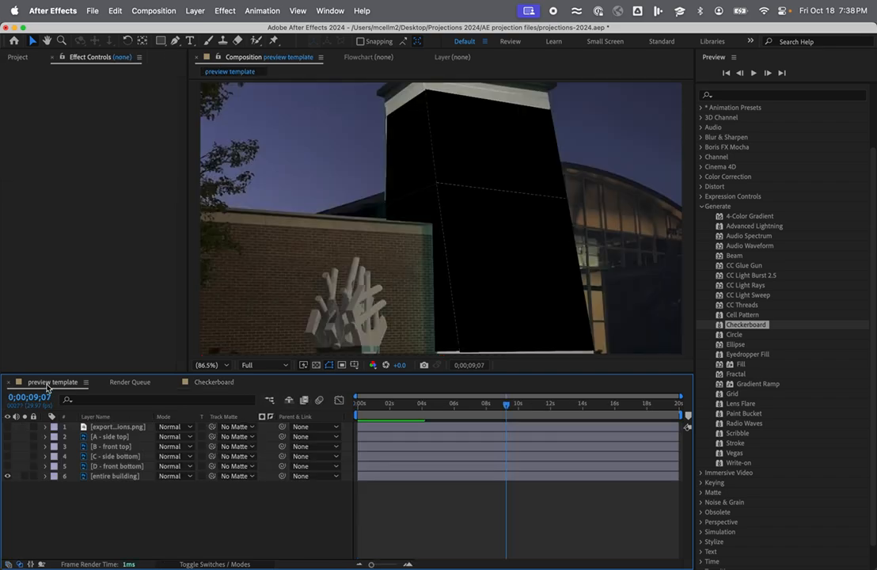
pyautogui.click(7, 427)
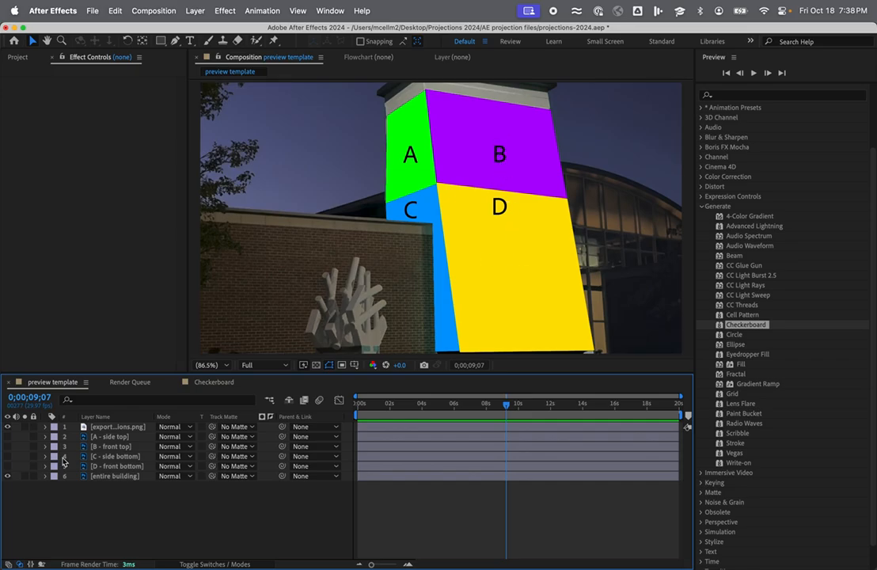
pyautogui.click(8, 427)
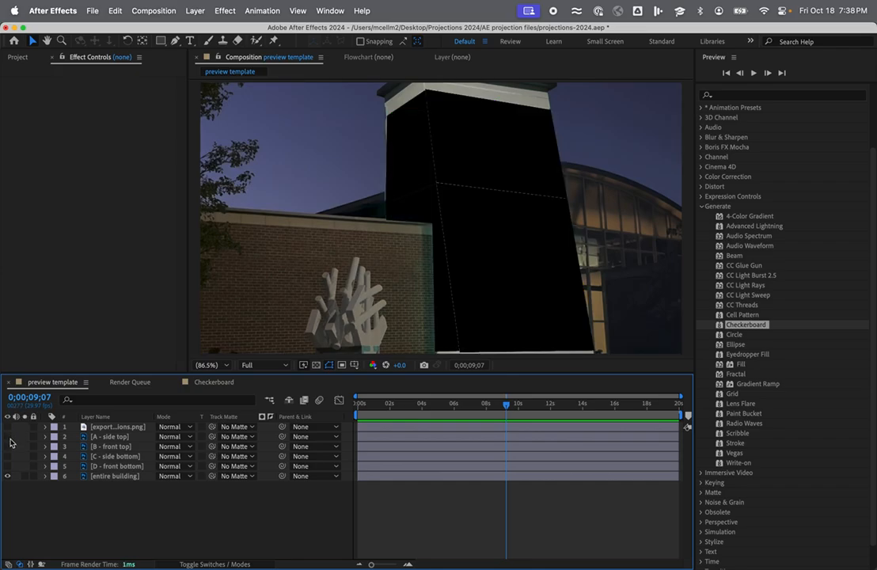
pyautogui.click(8, 436)
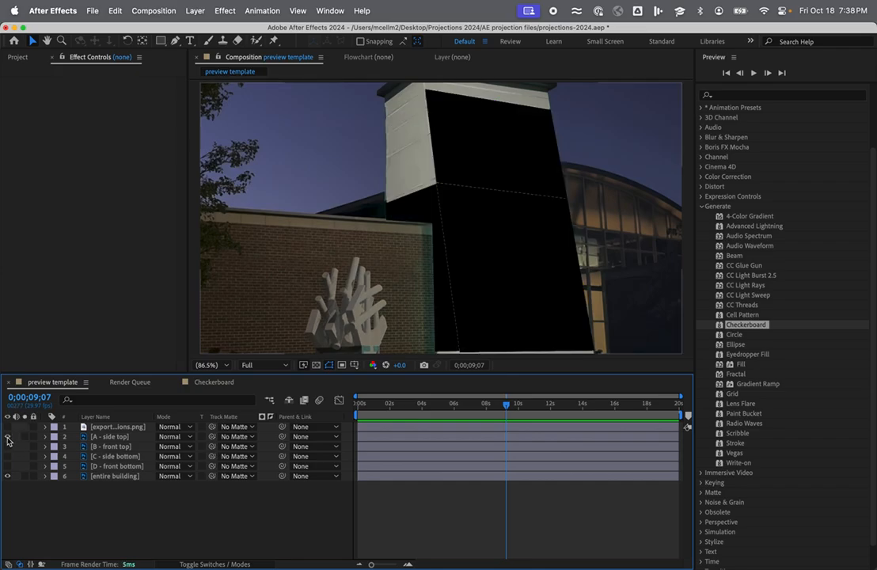
pyautogui.click(8, 447)
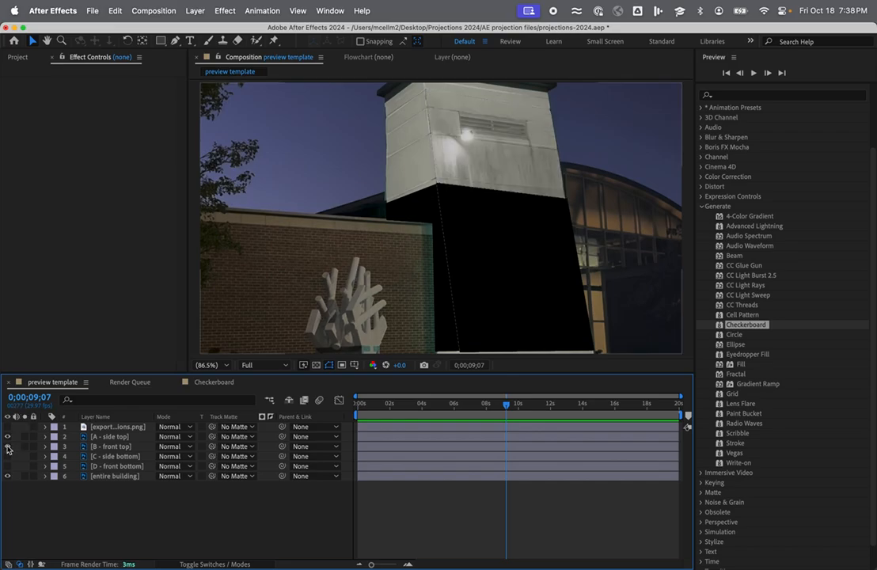
pyautogui.click(7, 456)
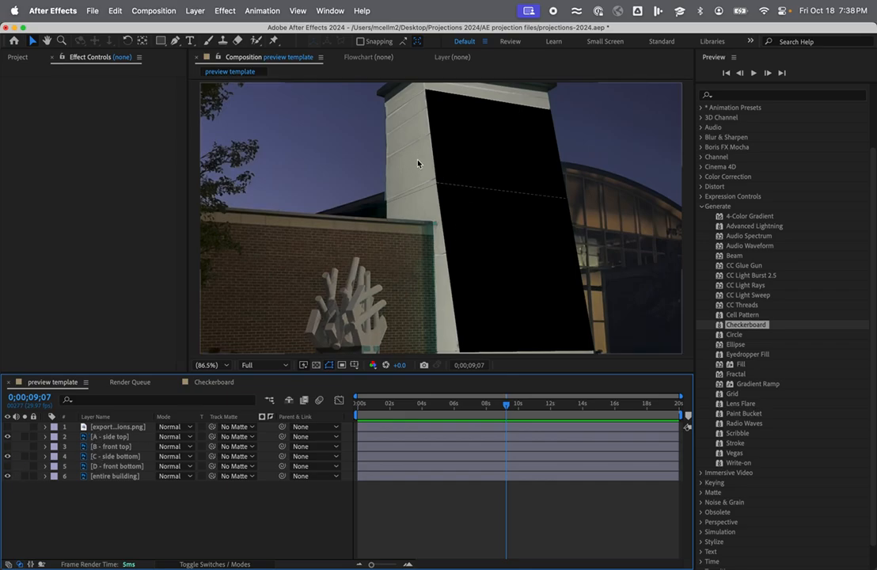
# Place the Checkerboard composition beneath the entire building layer and play the preview from the start.
pyautogui.click(18, 58)
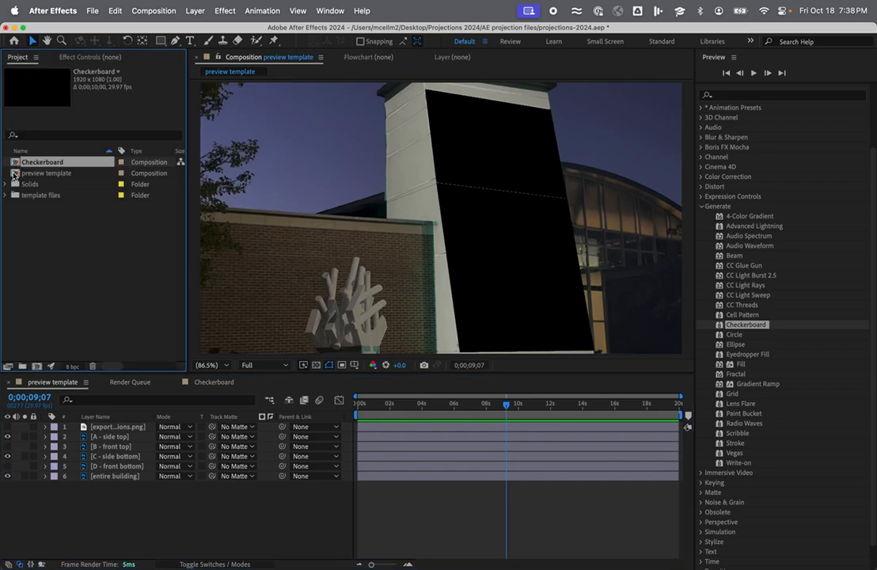
pyautogui.moveTo(15, 165); pyautogui.dragTo(80, 486)
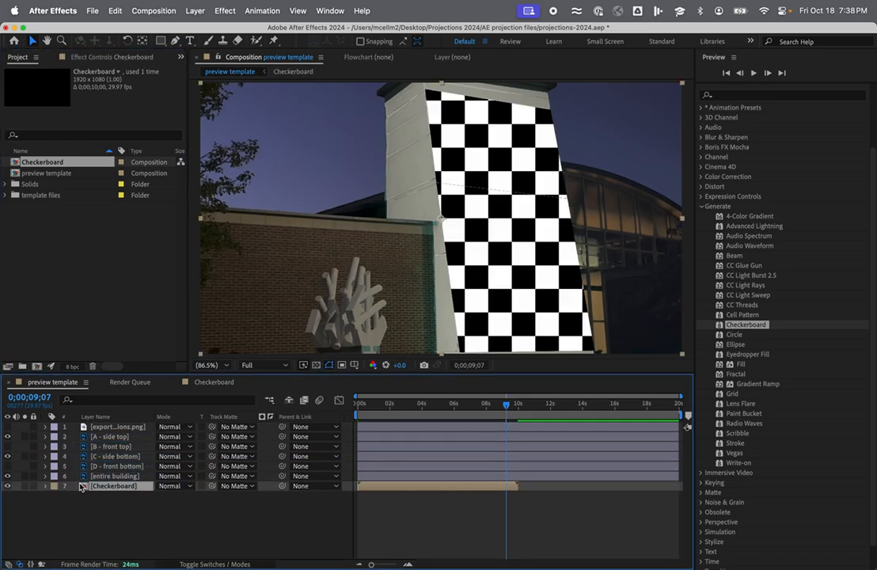
pyautogui.click(372, 405)
pyautogui.moveTo(372, 407); pyautogui.dragTo(354, 405)
pyautogui.press('space')
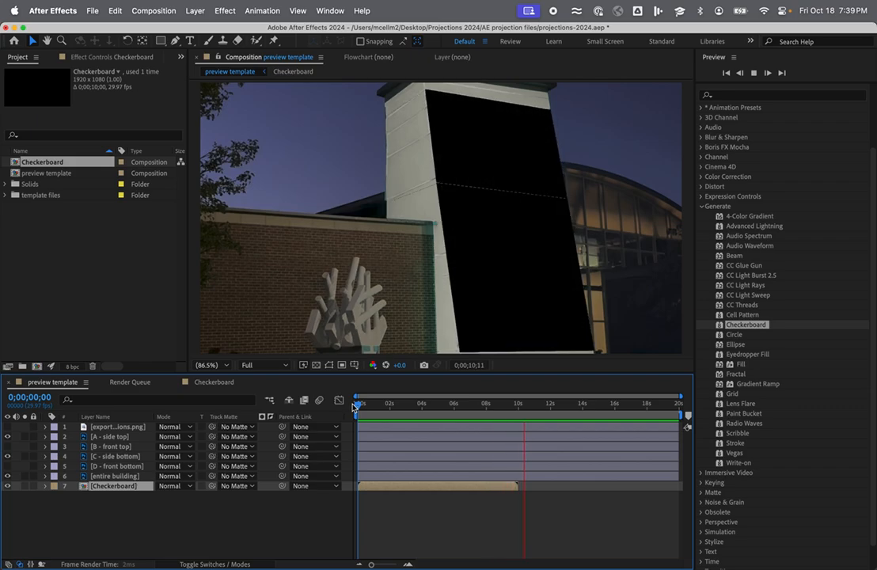
pyautogui.press('space')
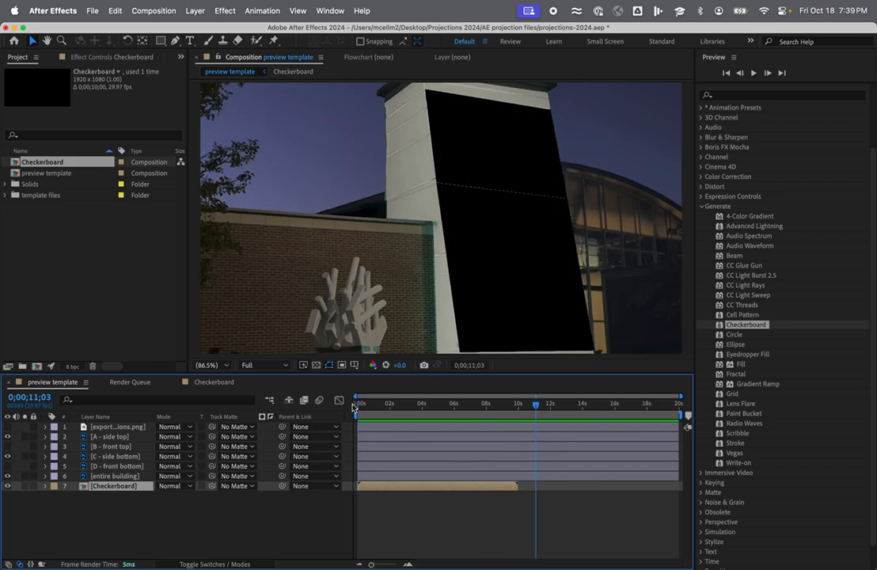
# Scrub the preview template from the start to about 6;20 and back to check the checkerboard animation on the building.
pyautogui.click(528, 406)
pyautogui.moveTo(527, 406); pyautogui.dragTo(251, 411)
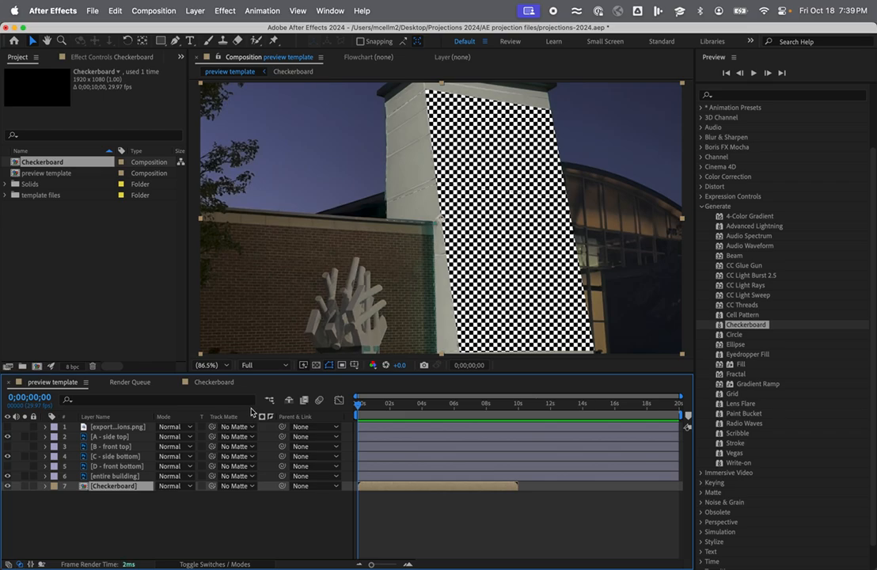
pyautogui.click(366, 408)
pyautogui.moveTo(366, 407); pyautogui.dragTo(467, 410)
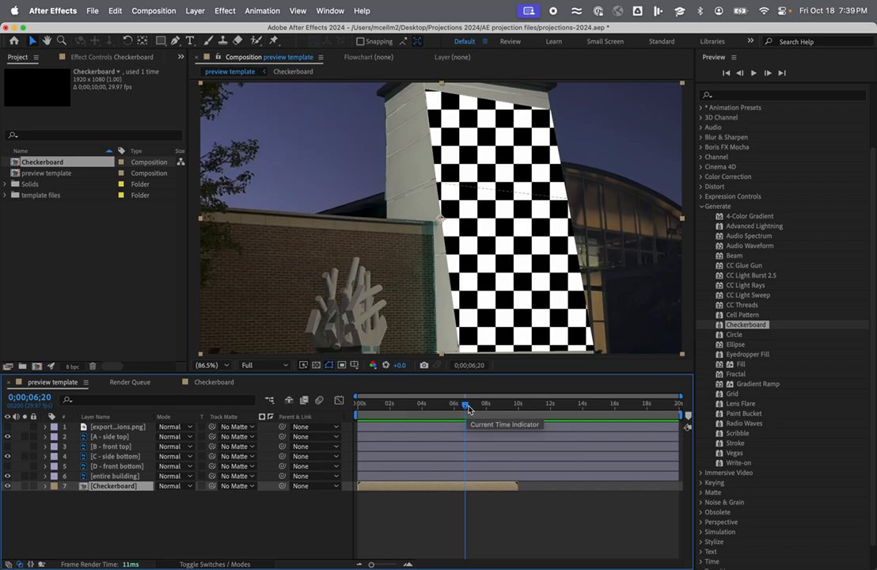
pyautogui.moveTo(465, 410); pyautogui.dragTo(358, 404)
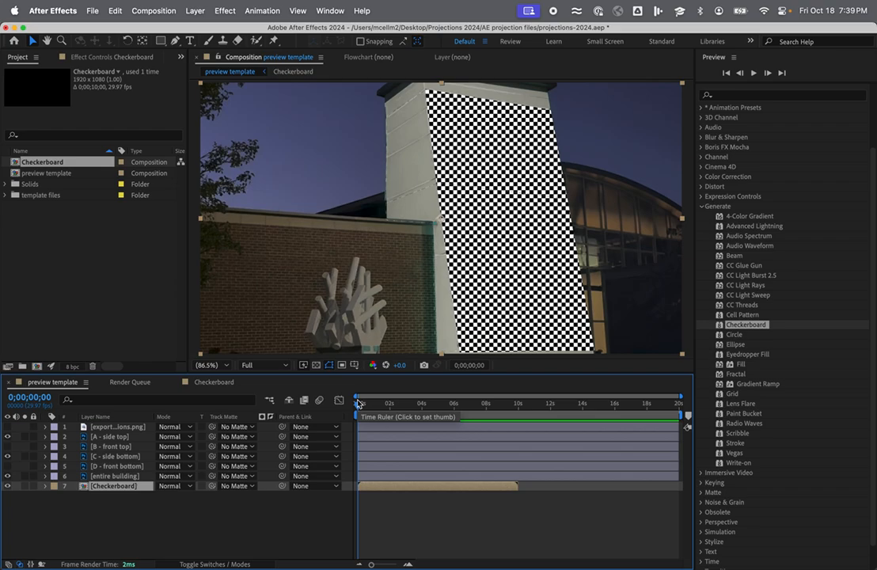
pyautogui.moveTo(358, 405)
pyautogui.mouseDown()
pyautogui.moveTo(519, 412)
pyautogui.moveTo(350, 411)
pyautogui.mouseUp()
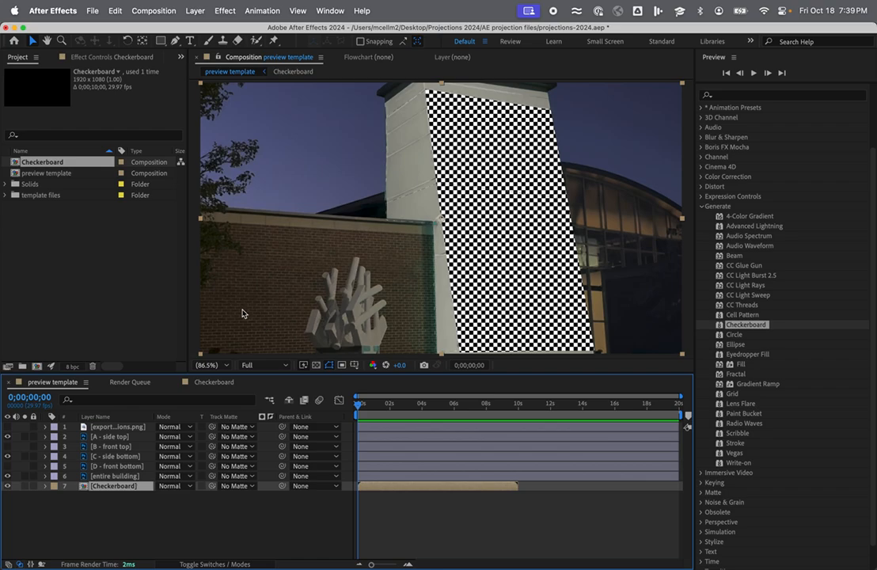
# In the Checkerboard composition, set the Checkerboard effect's width on Green Solid 1 to 16 at the last frame.
pyautogui.click(216, 383)
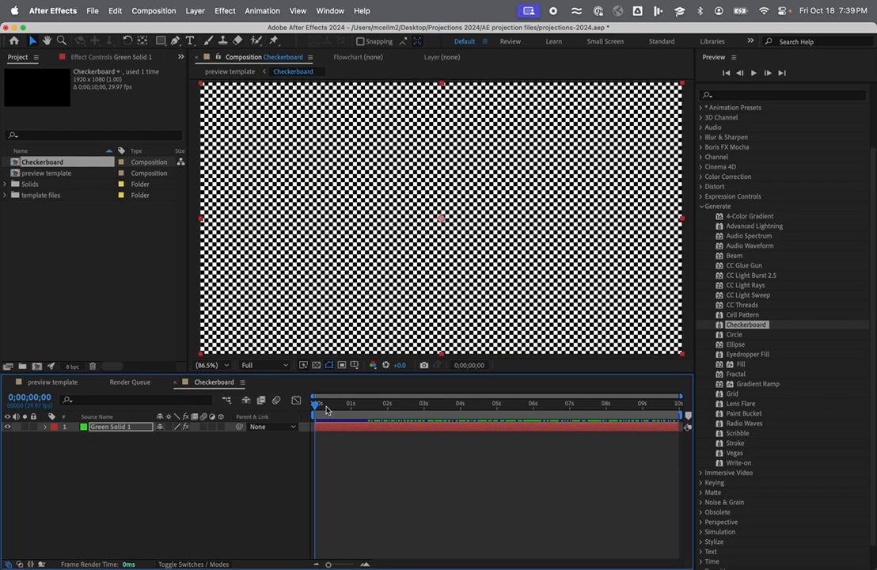
pyautogui.click(365, 427)
pyautogui.click(102, 58)
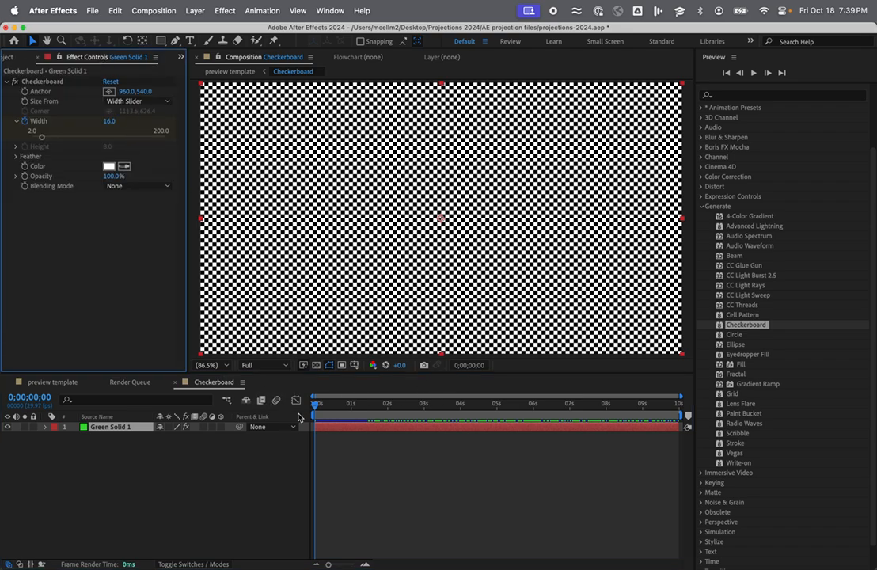
pyautogui.moveTo(317, 407); pyautogui.dragTo(689, 424)
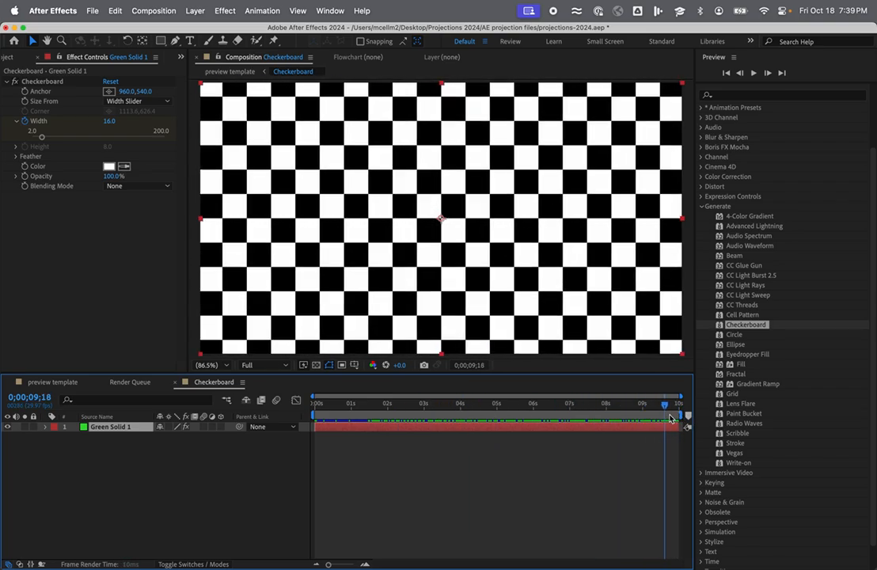
pyautogui.click(112, 121)
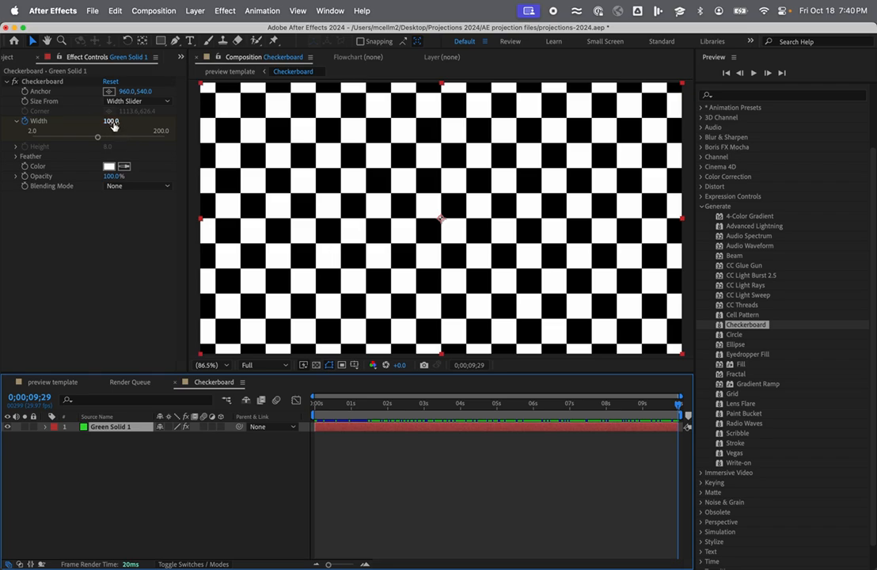
pyautogui.write('16')
pyautogui.press('Return')
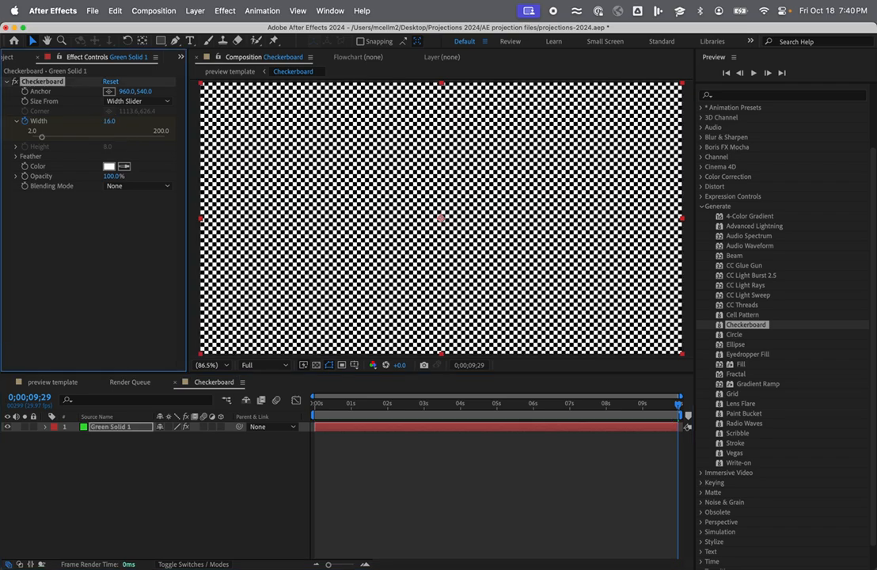
# Add a Checkerboard width keyframe of 100 at 0;00;04;29.
pyautogui.moveTo(678, 405); pyautogui.dragTo(497, 407)
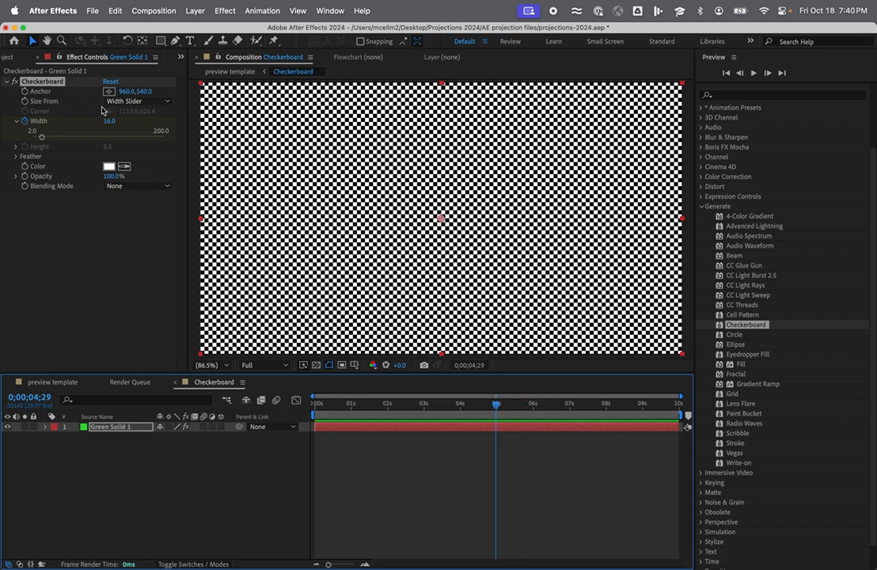
pyautogui.click(112, 121)
pyautogui.write('100')
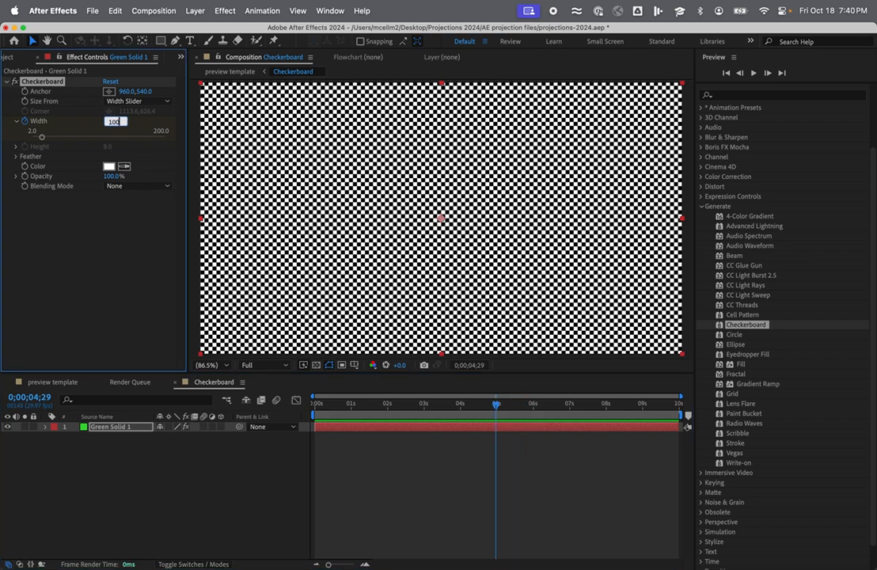
pyautogui.press('Return')
# Scrub to the end of the Checkerboard composition and check the revised animation on the building in the preview template.
pyautogui.moveTo(511, 414); pyautogui.dragTo(680, 410)
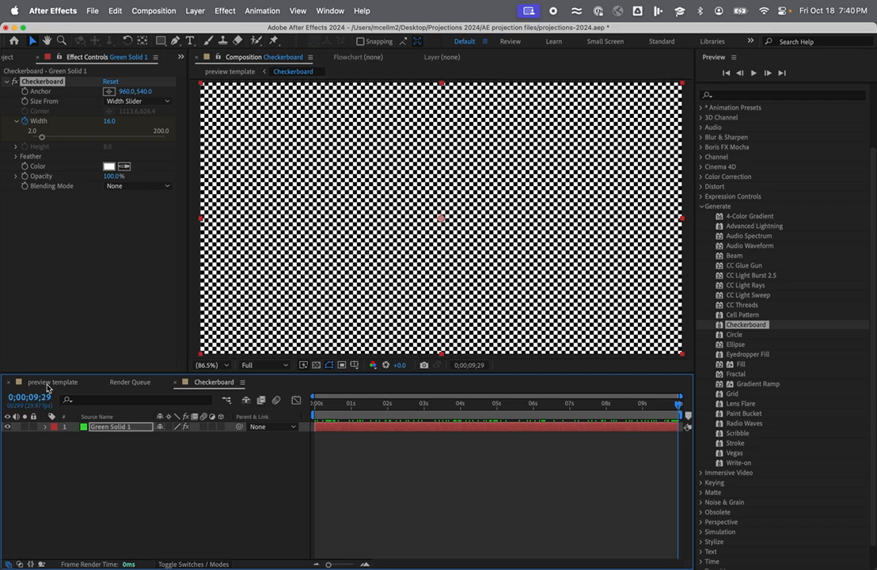
pyautogui.click(41, 382)
pyautogui.moveTo(523, 408); pyautogui.dragTo(319, 428)
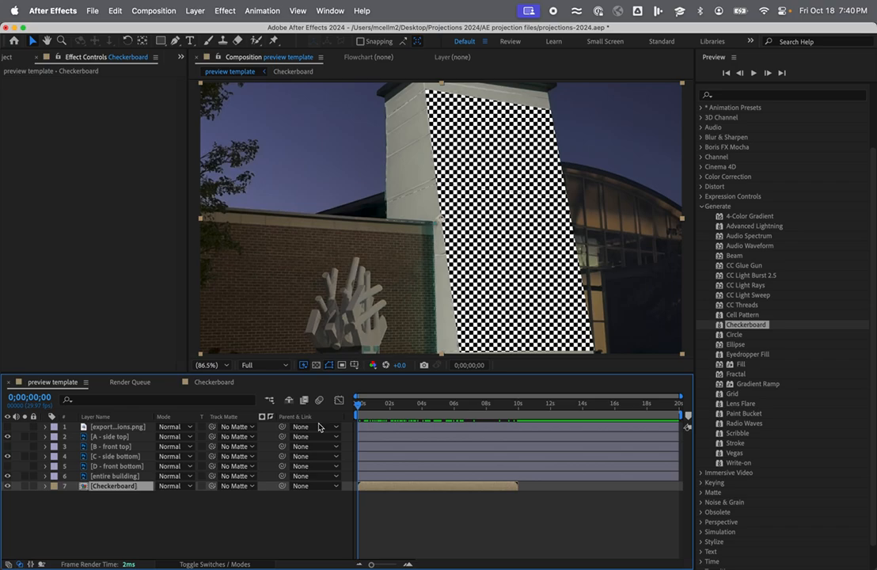
pyautogui.moveTo(359, 421); pyautogui.dragTo(467, 433)
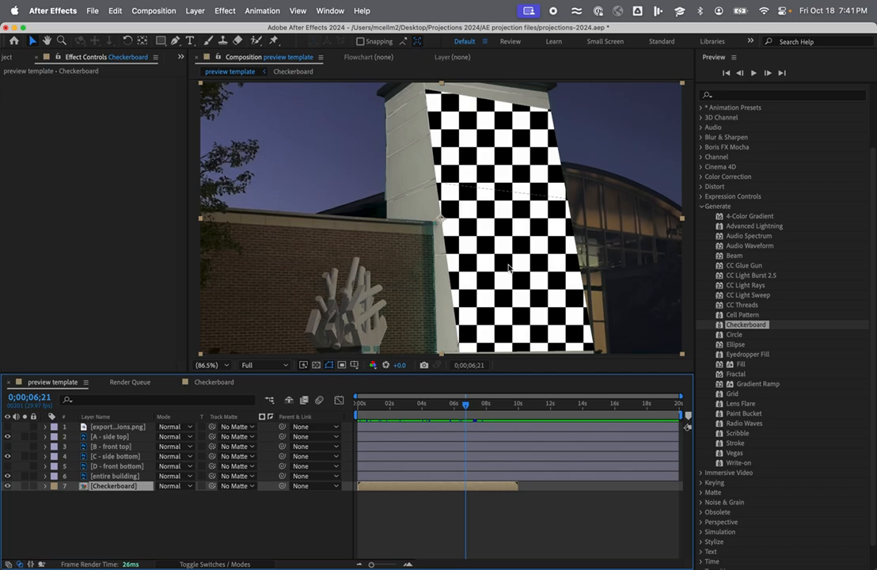
# Place the entire building image from the template files above Green Solid 1 in the Checkerboard composition.
pyautogui.click(211, 383)
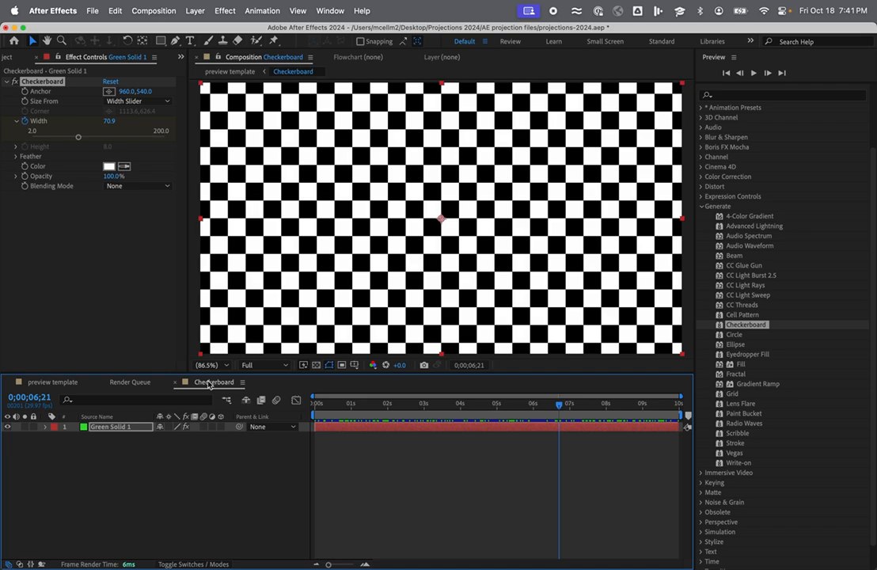
pyautogui.click(11, 57)
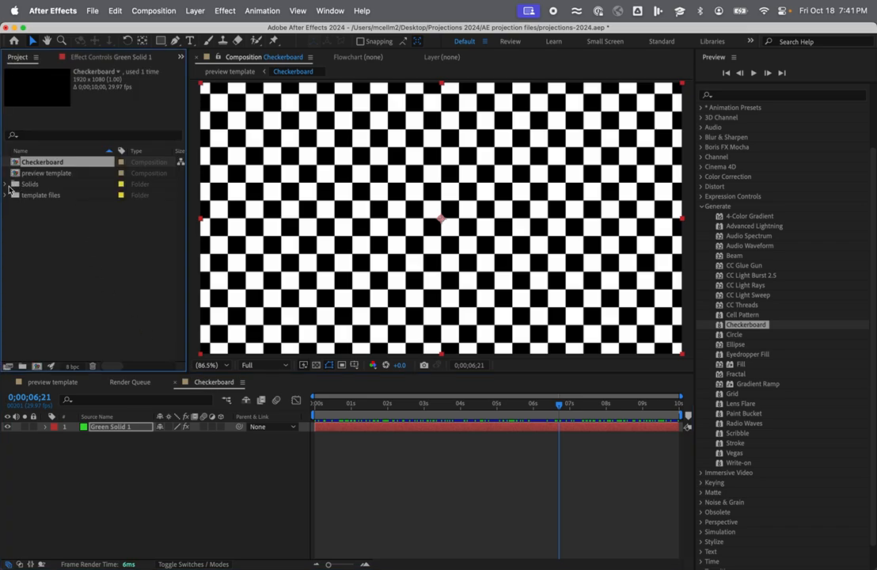
pyautogui.click(6, 195)
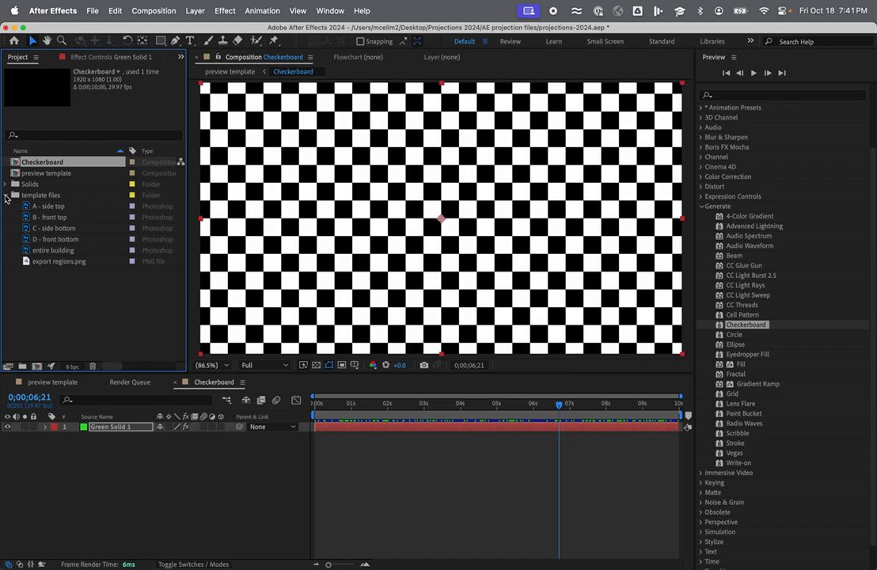
pyautogui.click(55, 252)
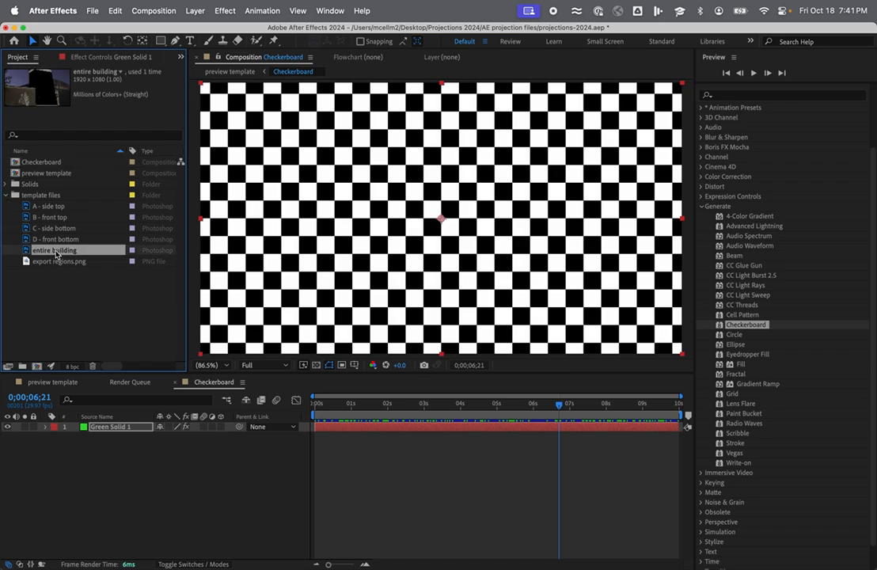
pyautogui.moveTo(56, 254); pyautogui.dragTo(76, 425)
pyautogui.moveTo(28, 249); pyautogui.dragTo(79, 427)
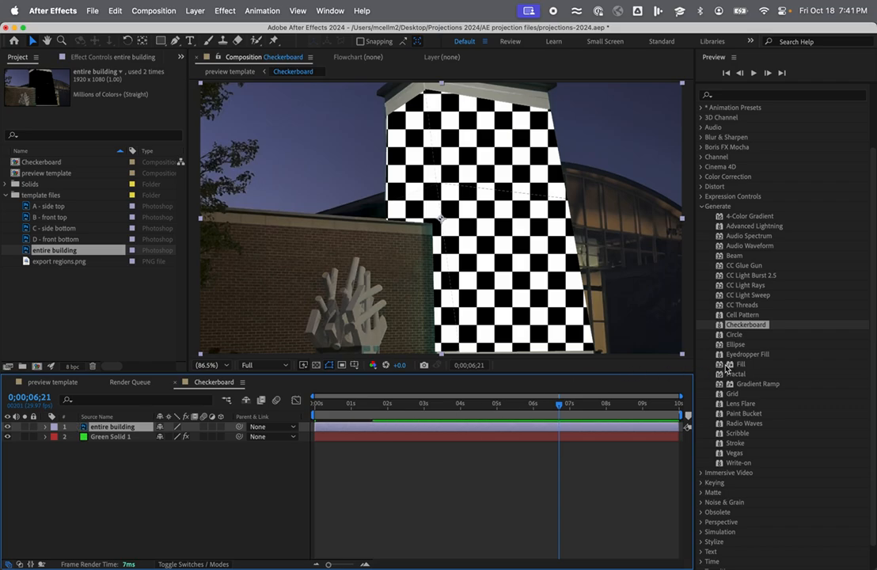
# Apply the Corner Pin distortion effect to Green Solid 1.
pyautogui.click(701, 206)
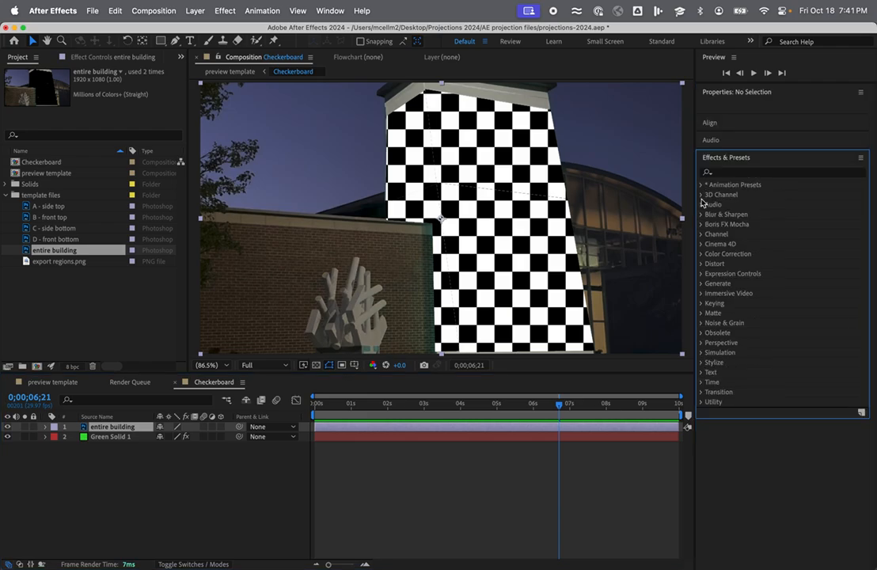
pyautogui.click(701, 264)
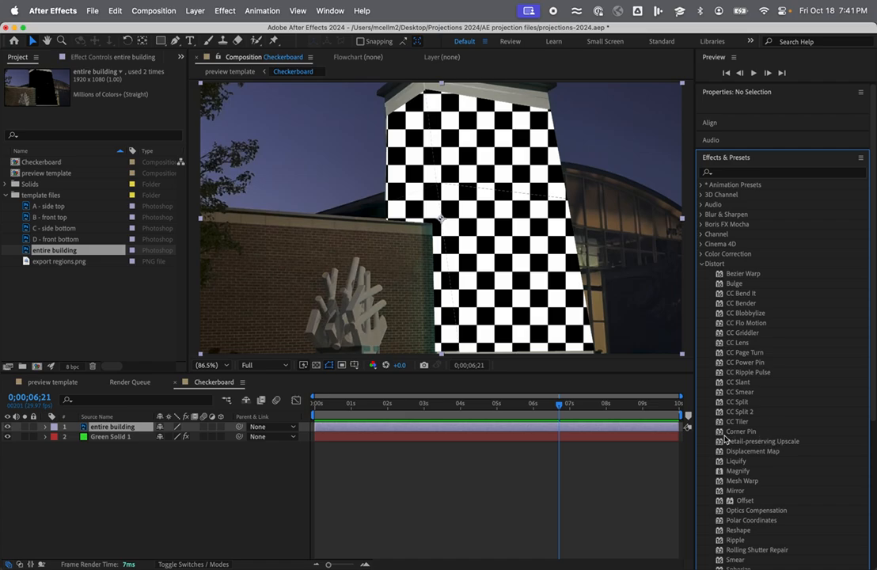
pyautogui.moveTo(720, 434); pyautogui.dragTo(639, 442)
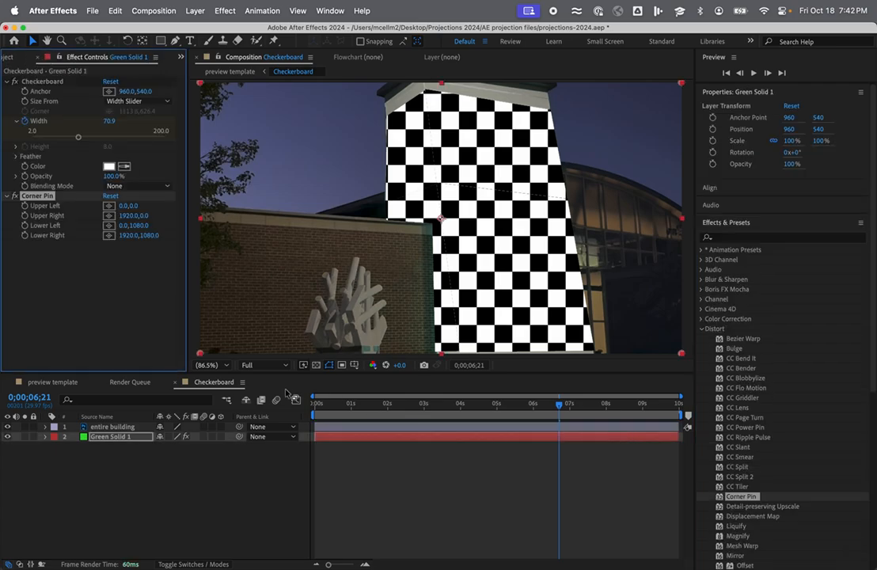
# At 50% magnification, pin the checkerboard's upper-left corner at about 16,-128, upper-right at 1892,196 and lower-left at -40,1148 to match the building's perspective.
pyautogui.click(226, 367)
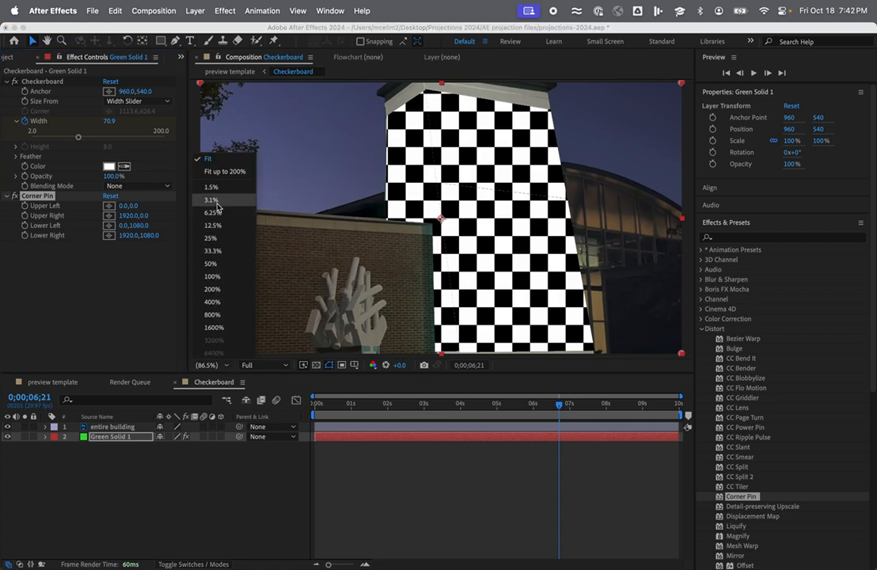
pyautogui.click(214, 264)
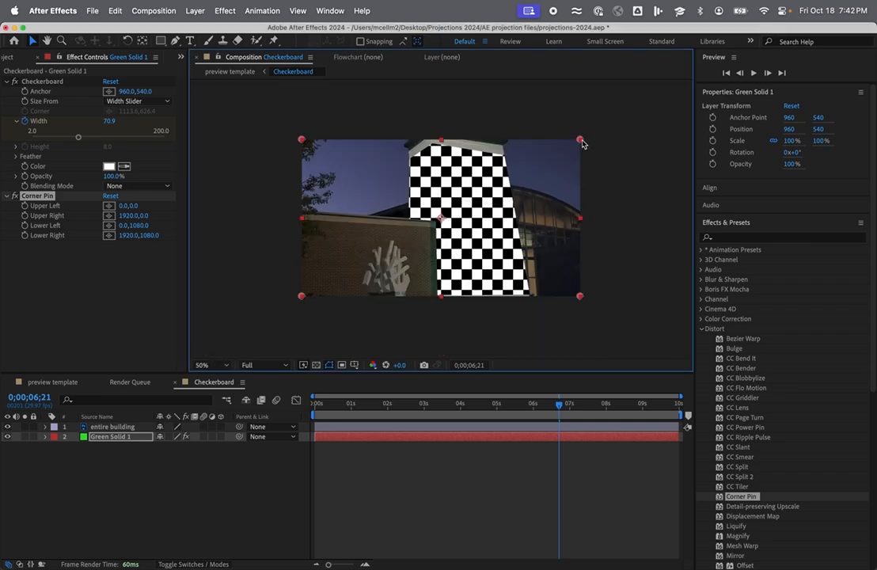
pyautogui.moveTo(581, 140); pyautogui.dragTo(581, 171)
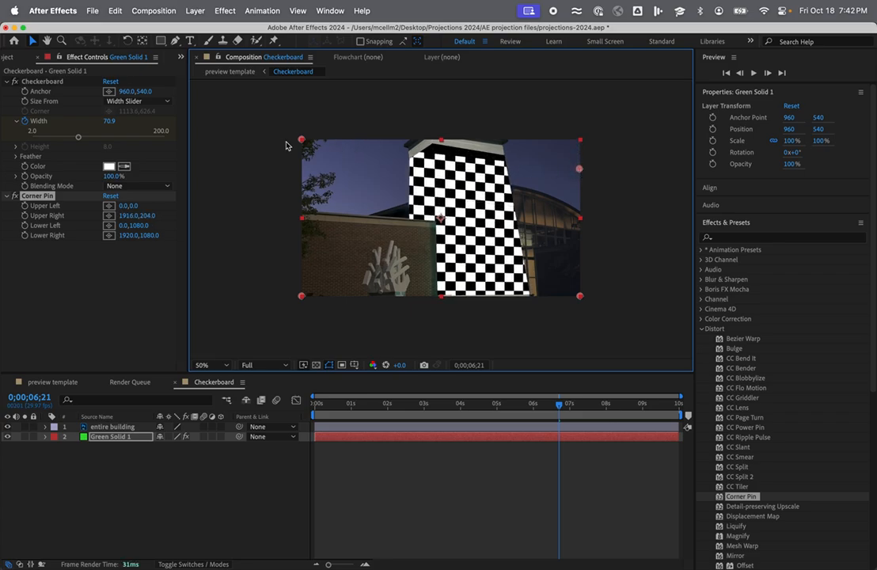
pyautogui.moveTo(301, 141); pyautogui.dragTo(303, 120)
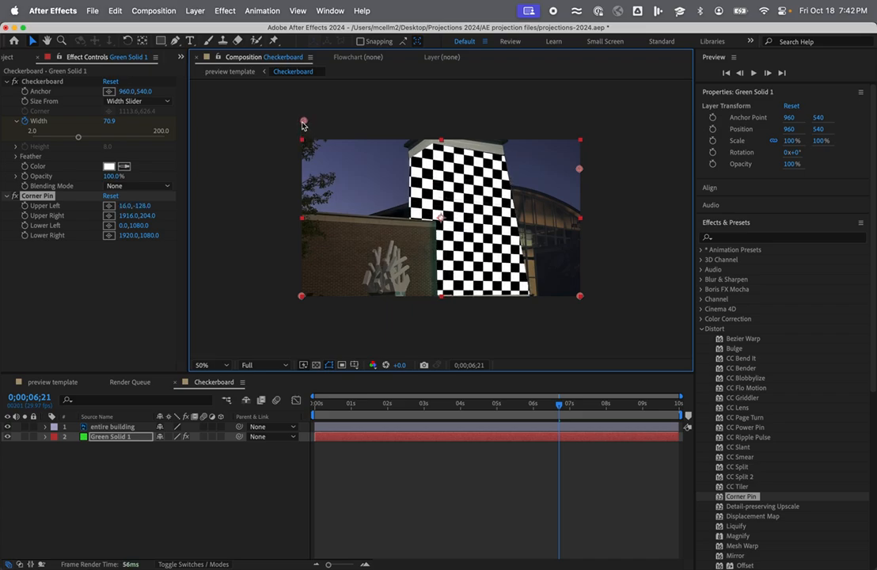
pyautogui.moveTo(579, 168); pyautogui.dragTo(575, 170)
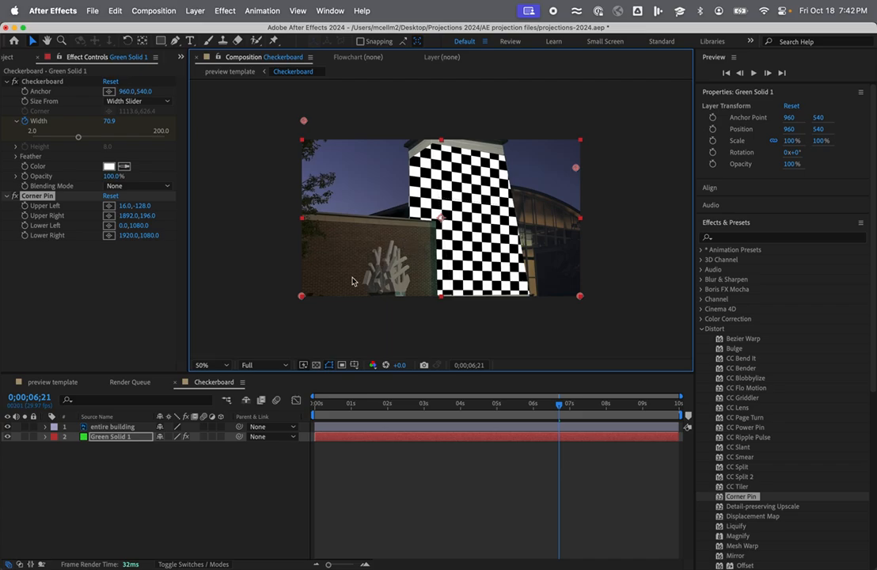
pyautogui.moveTo(301, 296); pyautogui.dragTo(295, 308)
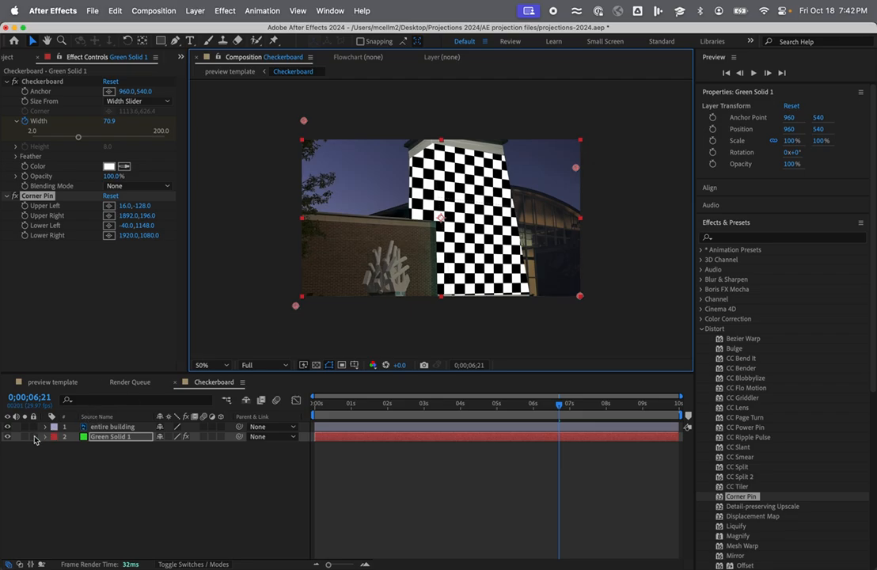
# Hide the entire building layer in the Checkerboard composition and scrub the preview template to check the skewed pattern.
pyautogui.click(8, 426)
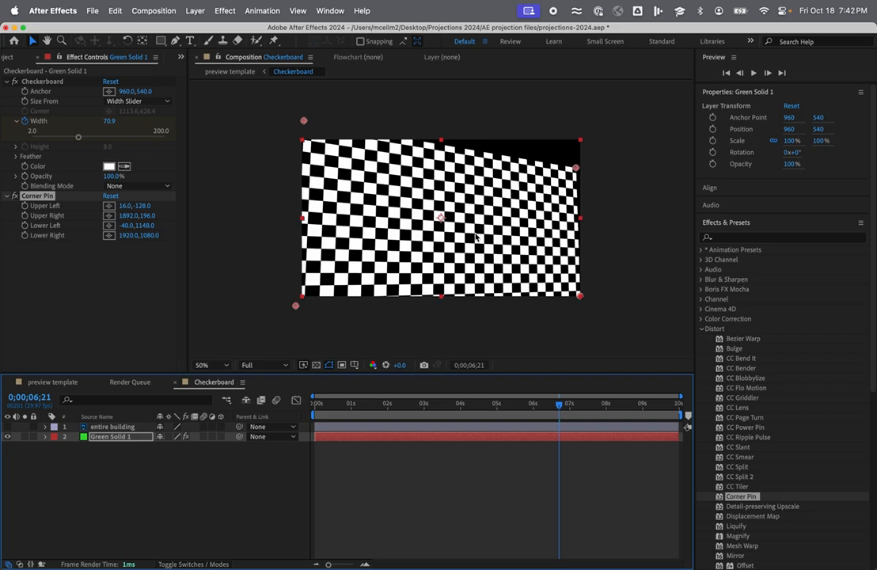
pyautogui.click(52, 383)
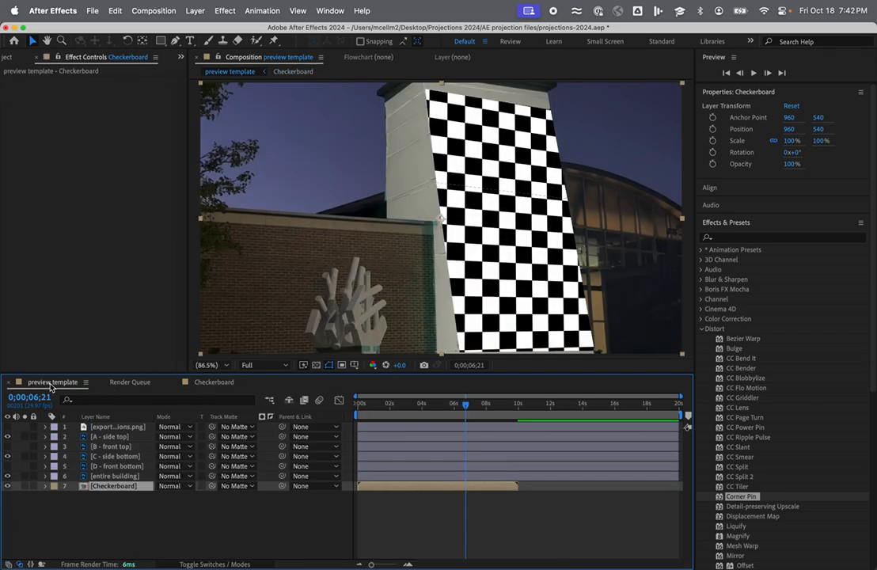
pyautogui.click(470, 405)
pyautogui.moveTo(469, 409); pyautogui.dragTo(426, 410)
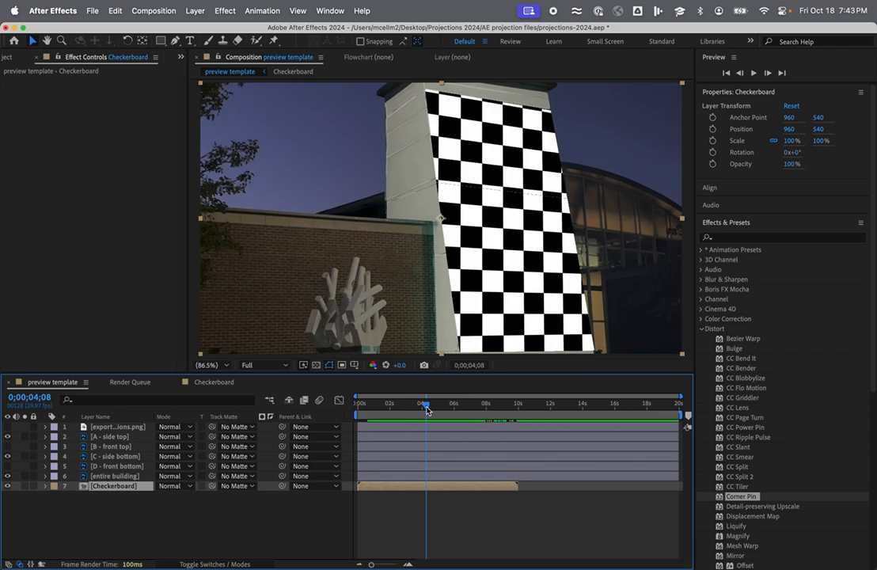
# Toggle the entire building layer on and off in the Checkerboard composition, and review the lettered export regions in the preview template.
pyautogui.click(216, 383)
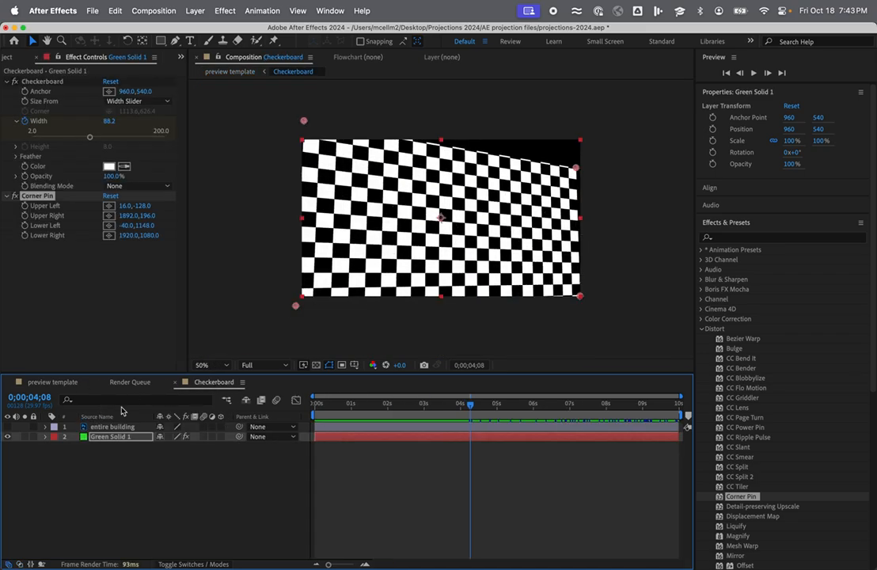
pyautogui.click(7, 427)
pyautogui.click(7, 427)
pyautogui.click(54, 383)
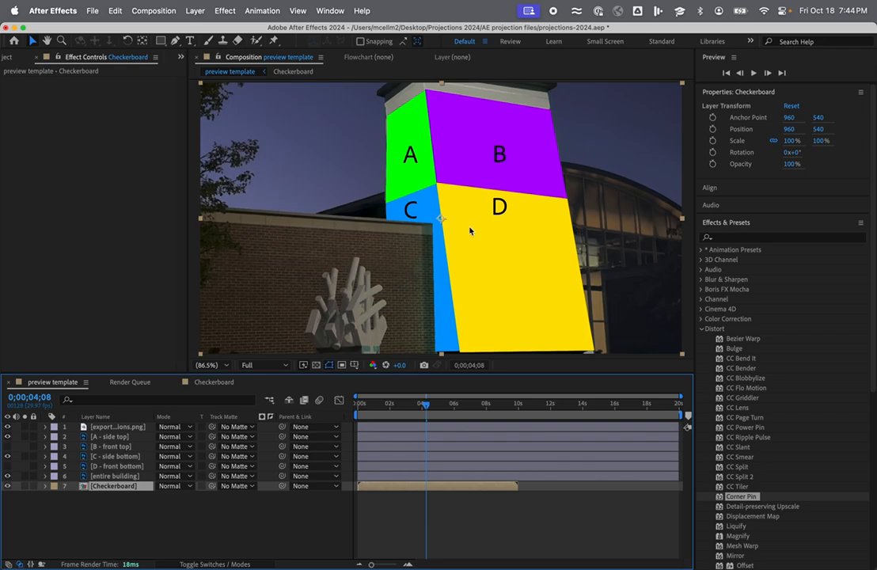
# Add the Checkerboard composition to the render queue.
pyautogui.click(213, 382)
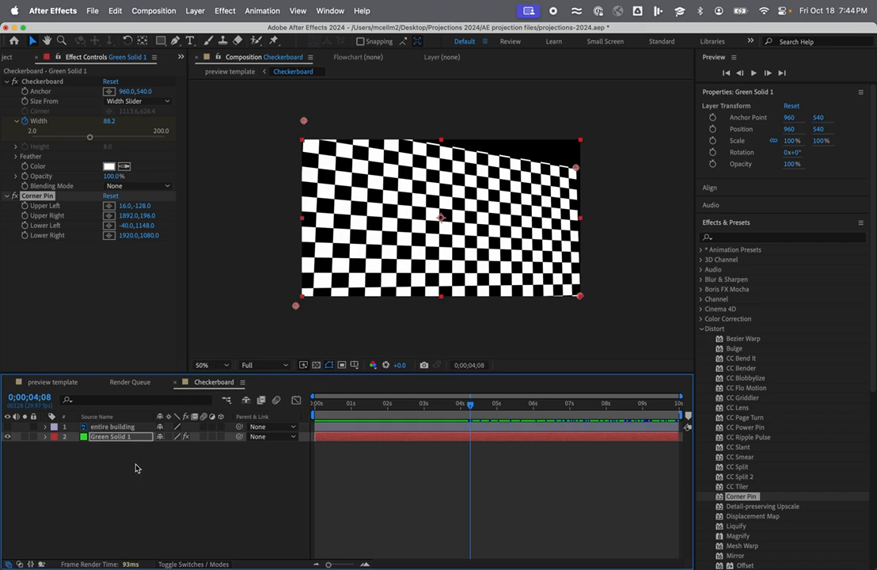
pyautogui.click(92, 11)
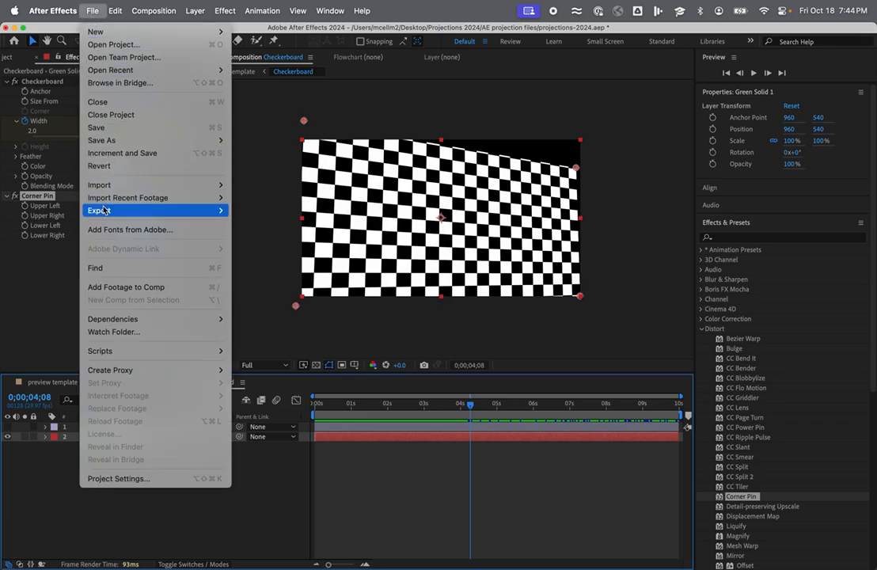
pyautogui.moveTo(162, 210)
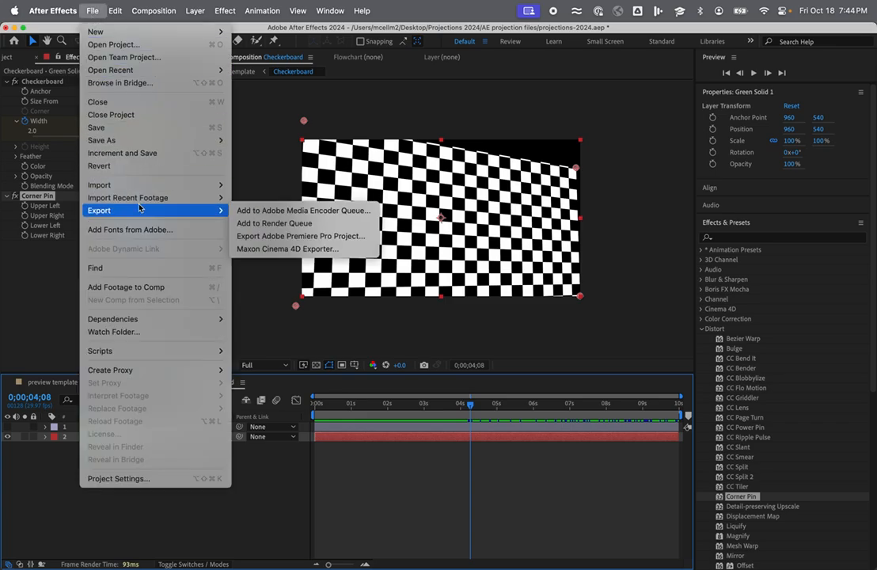
pyautogui.click(266, 223)
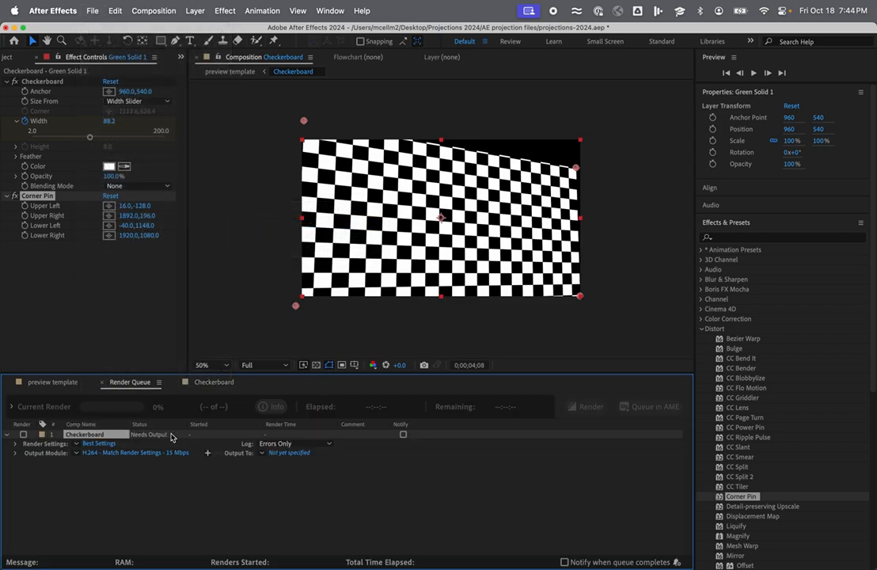
# Save the H.264 render output under a file name made of the creator's first name followed by "-1-BD".
pyautogui.click(289, 454)
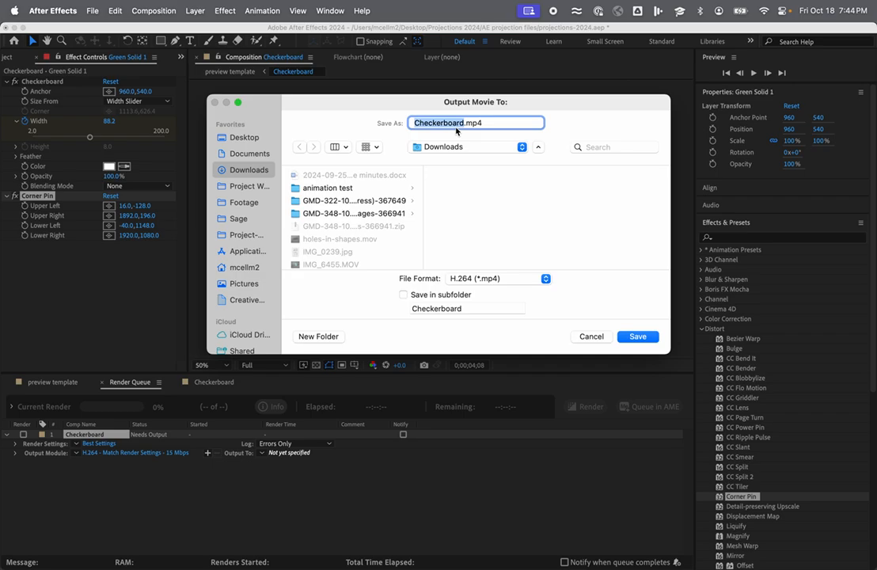
pyautogui.write('matt-')
pyautogui.write('1-')
pyautogui.write('BD')
pyautogui.click(638, 338)
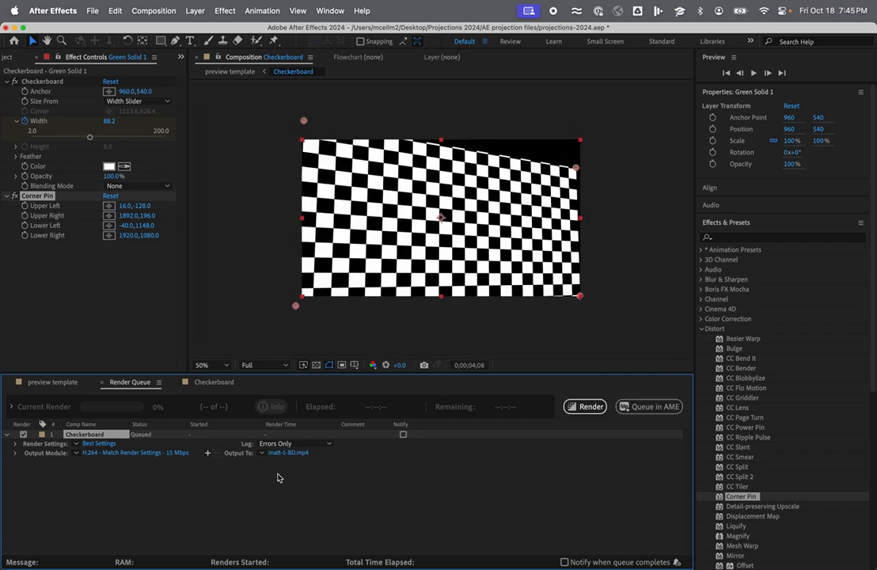